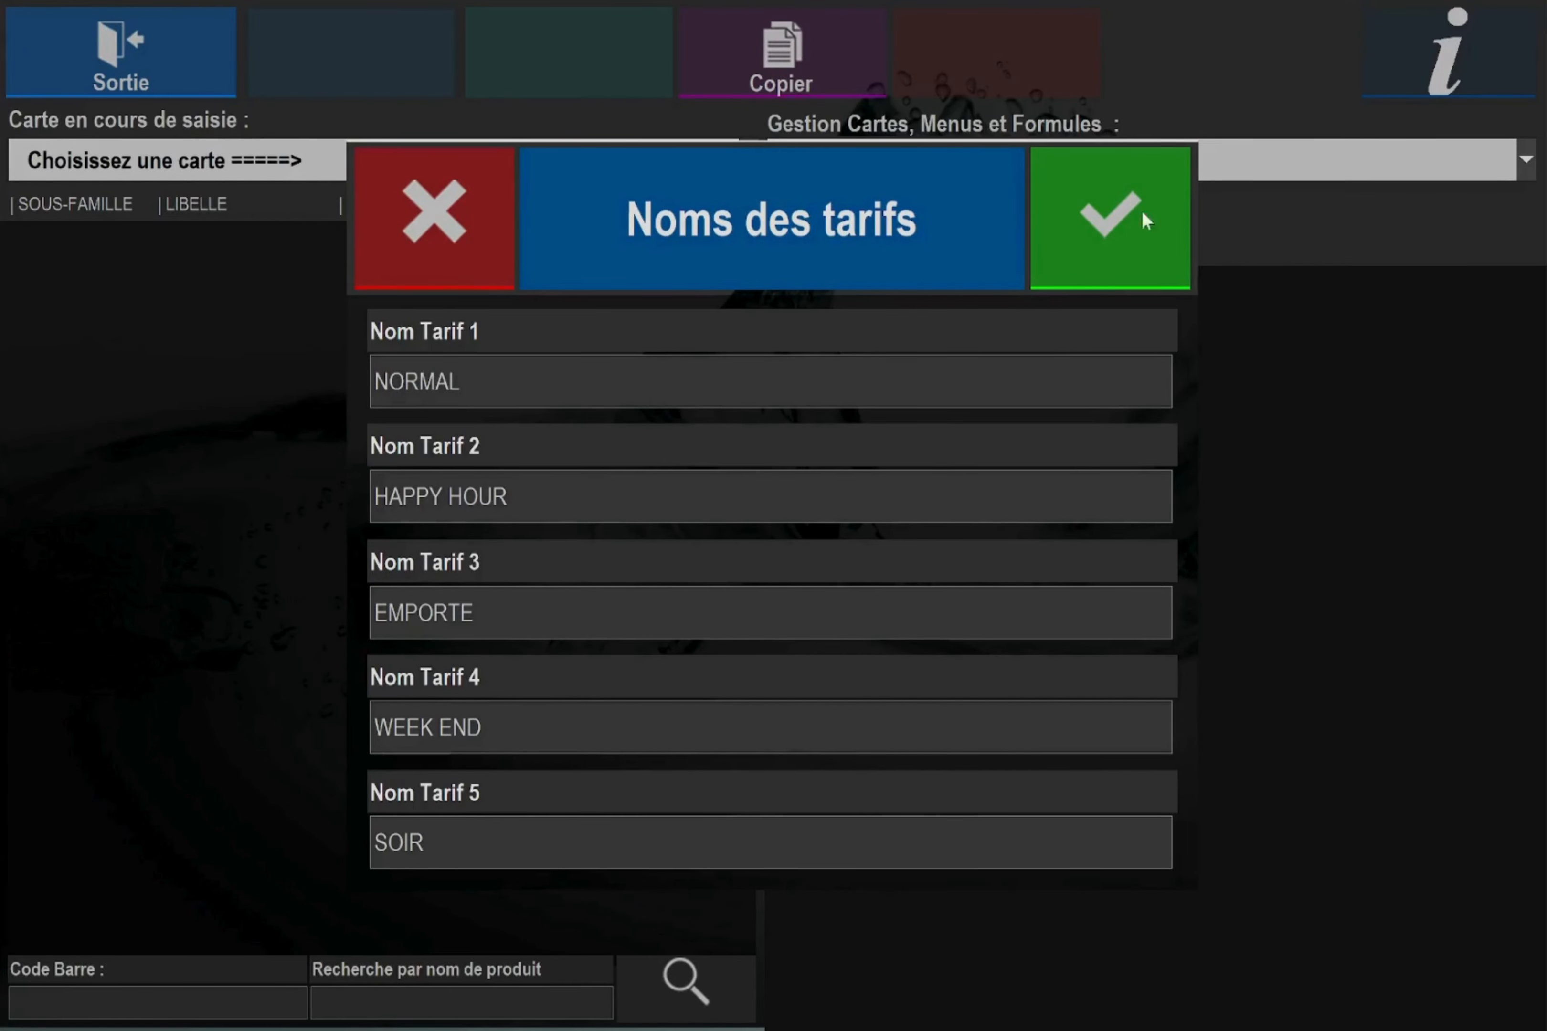
Confirm the five tariff names and load the DEMO card for editing.
click(1147, 225)
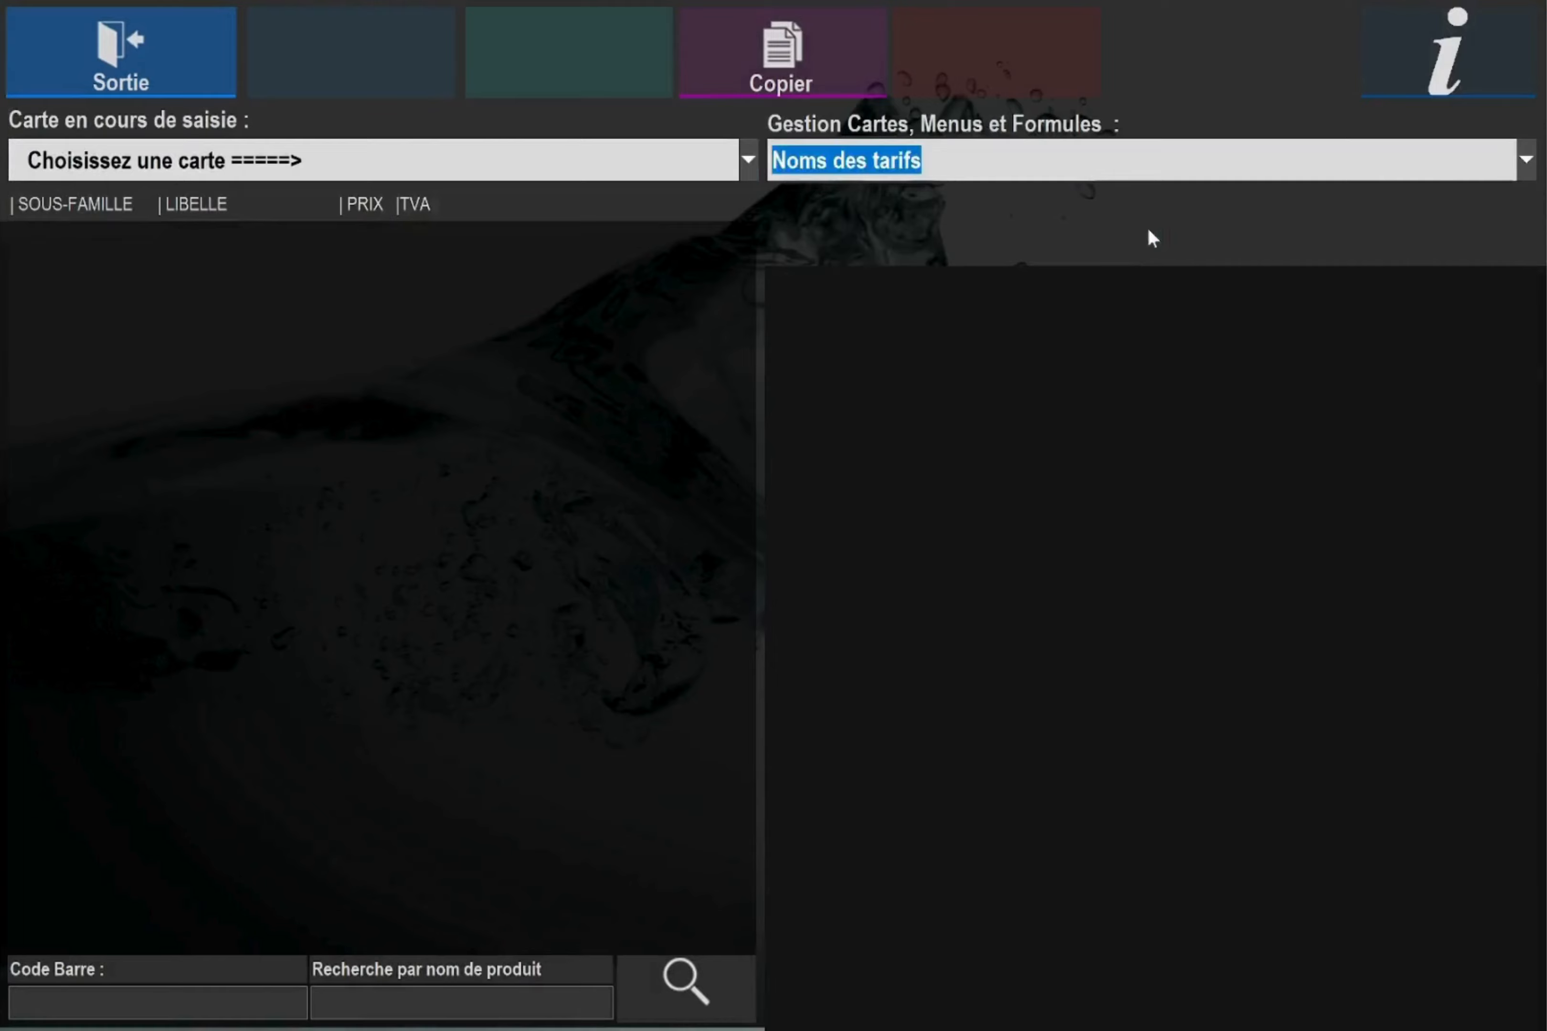
click(597, 162)
click(1, 304)
click(220, 170)
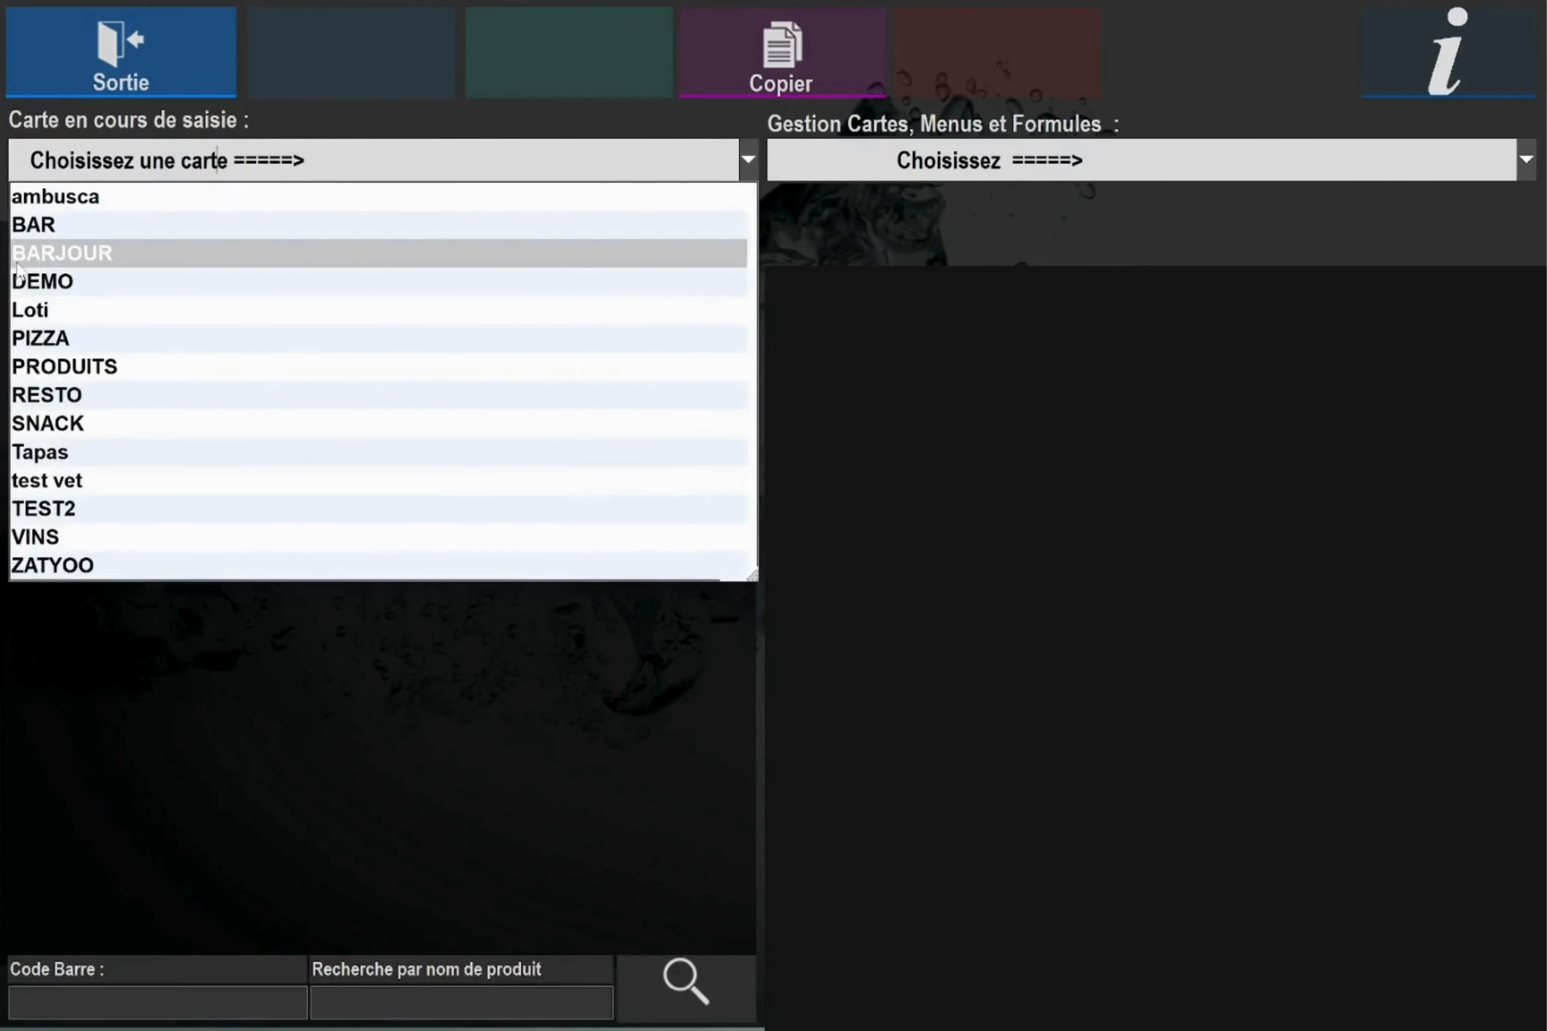
click(32, 282)
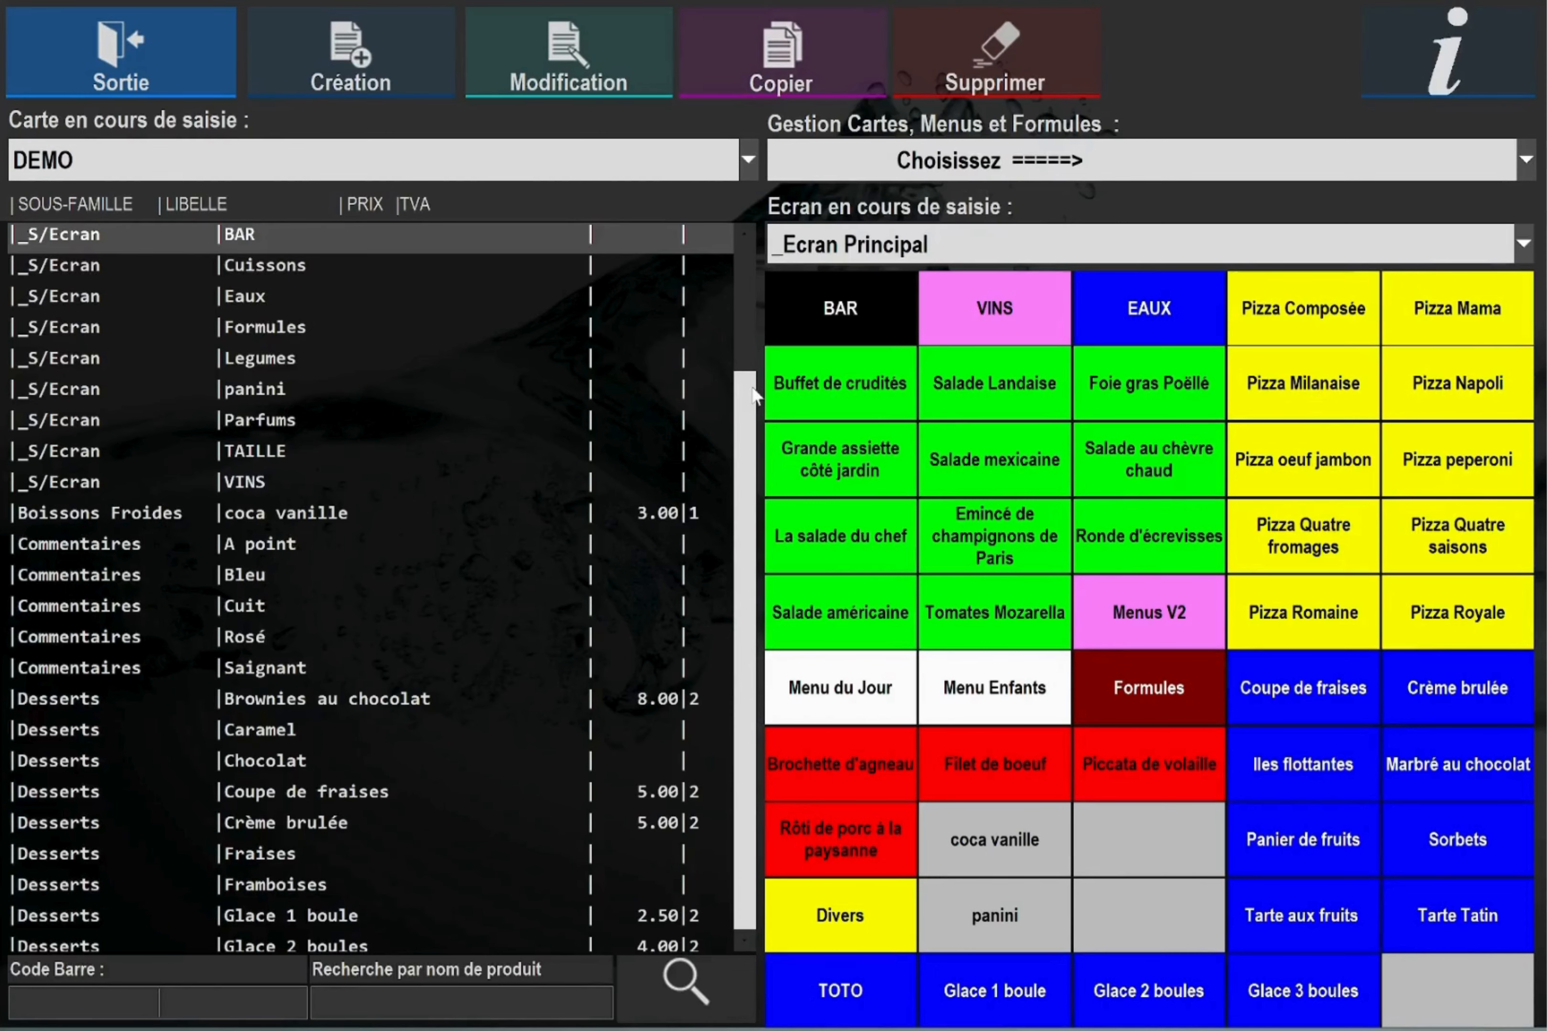
Open the tariff management of the product Buffet de crudités from its key on the main screen.
scroll(753, 398, down, 15)
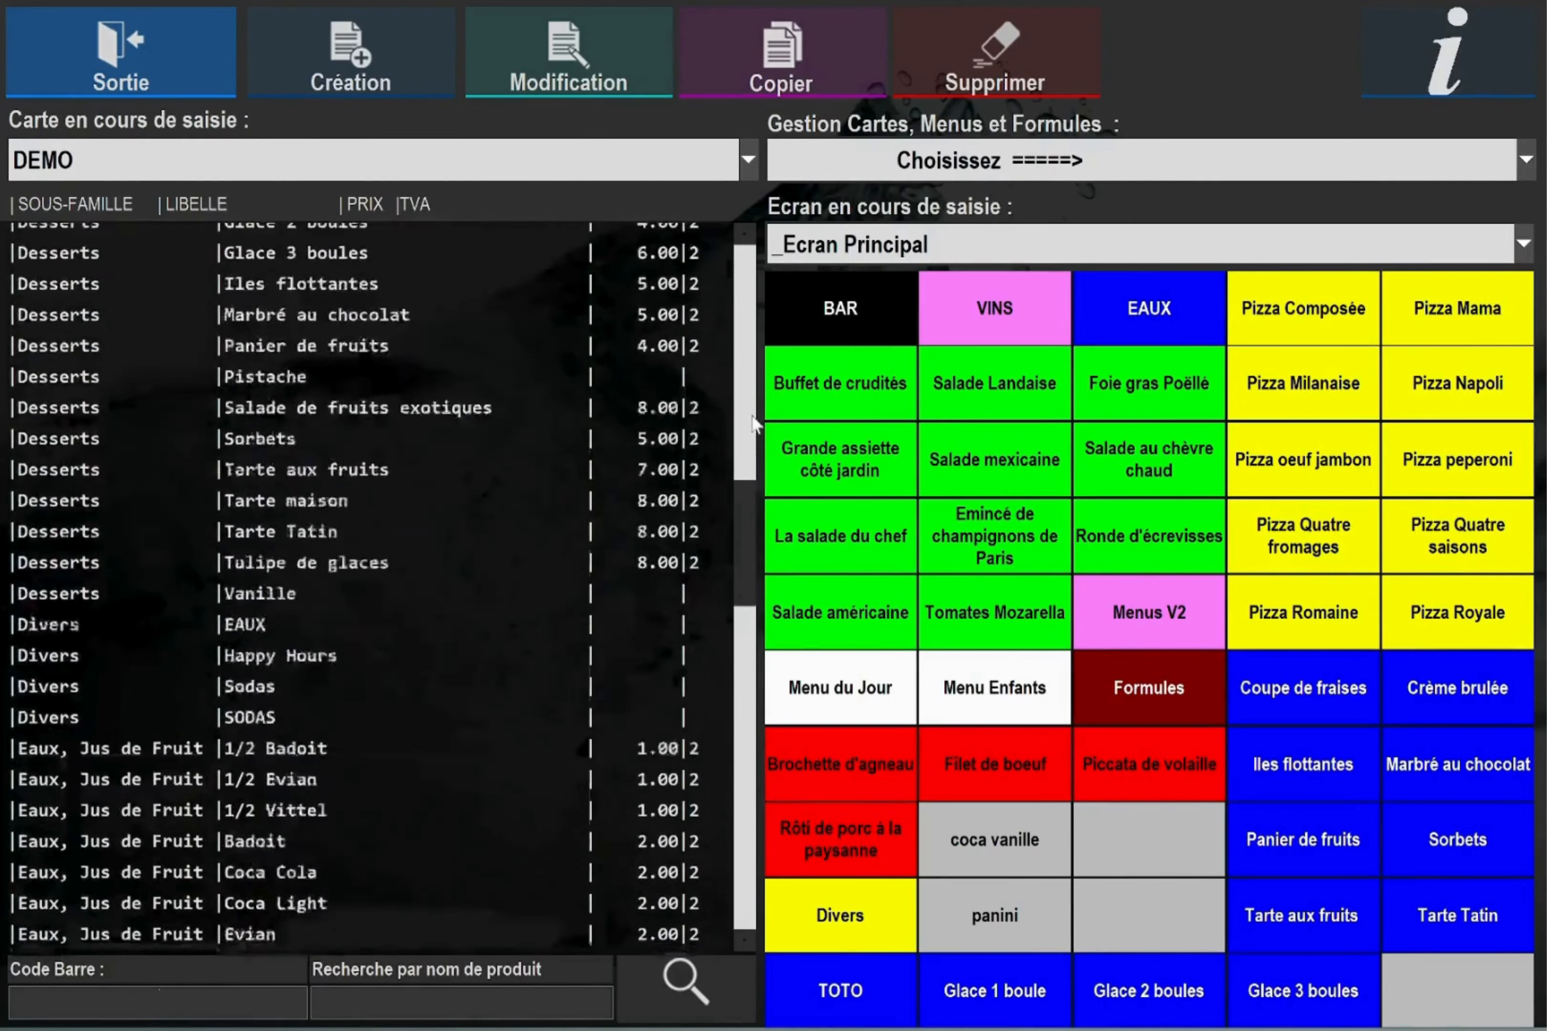
scroll(393, 409, up, 3)
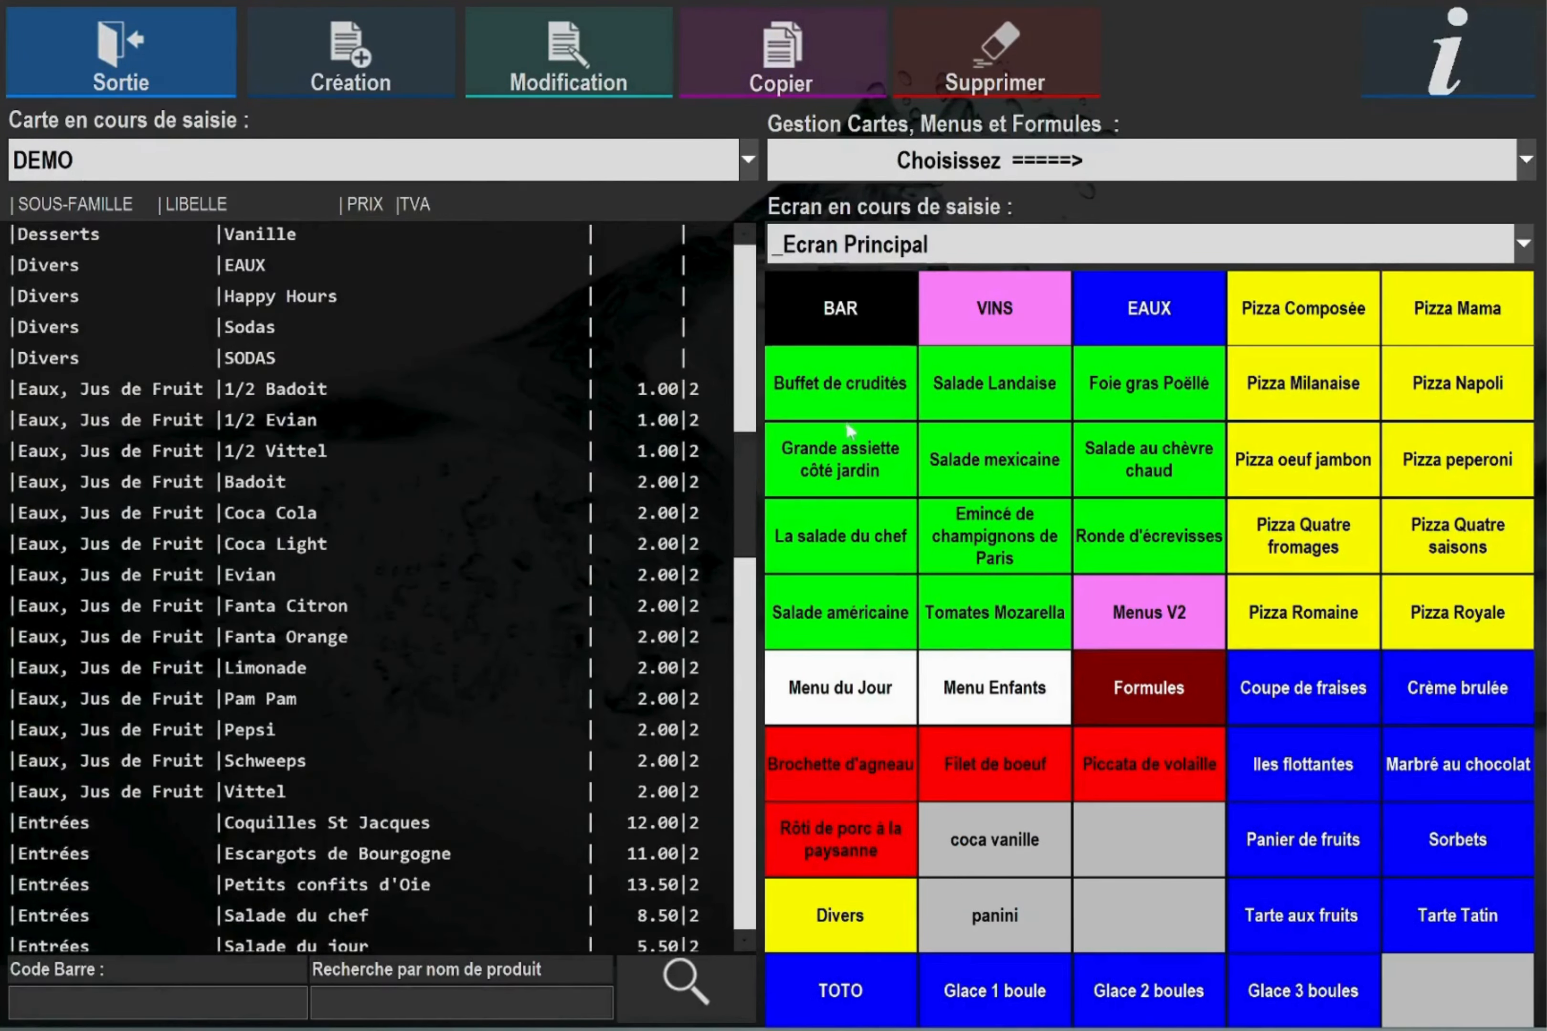
click(832, 379)
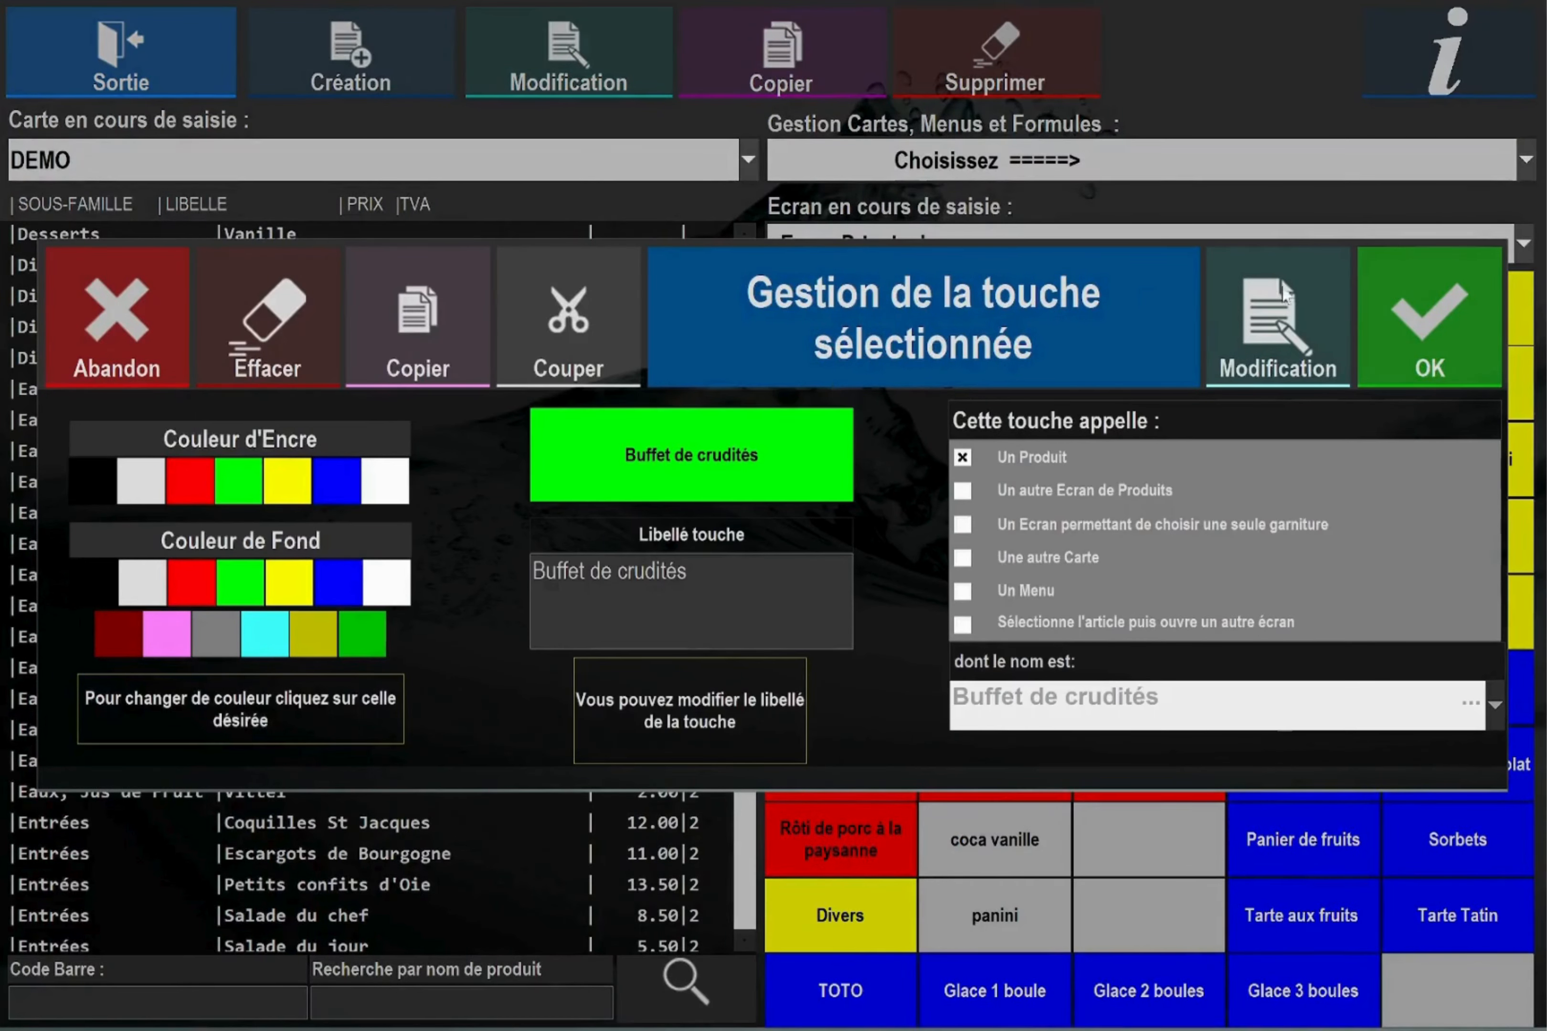
click(1279, 306)
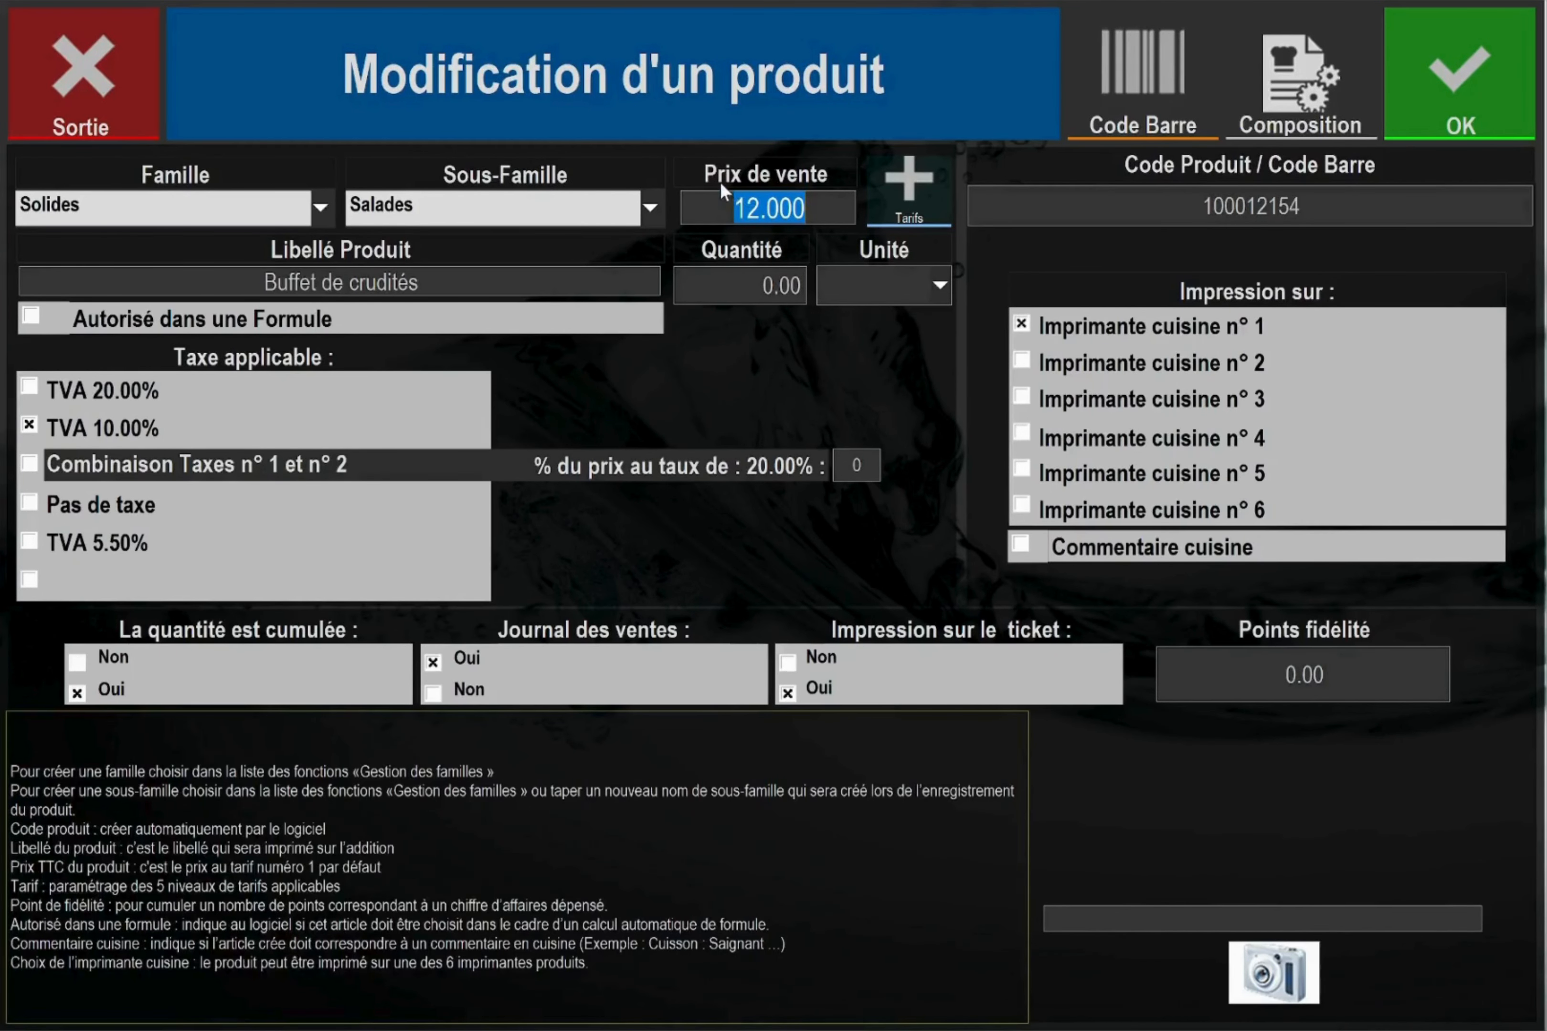
click(906, 178)
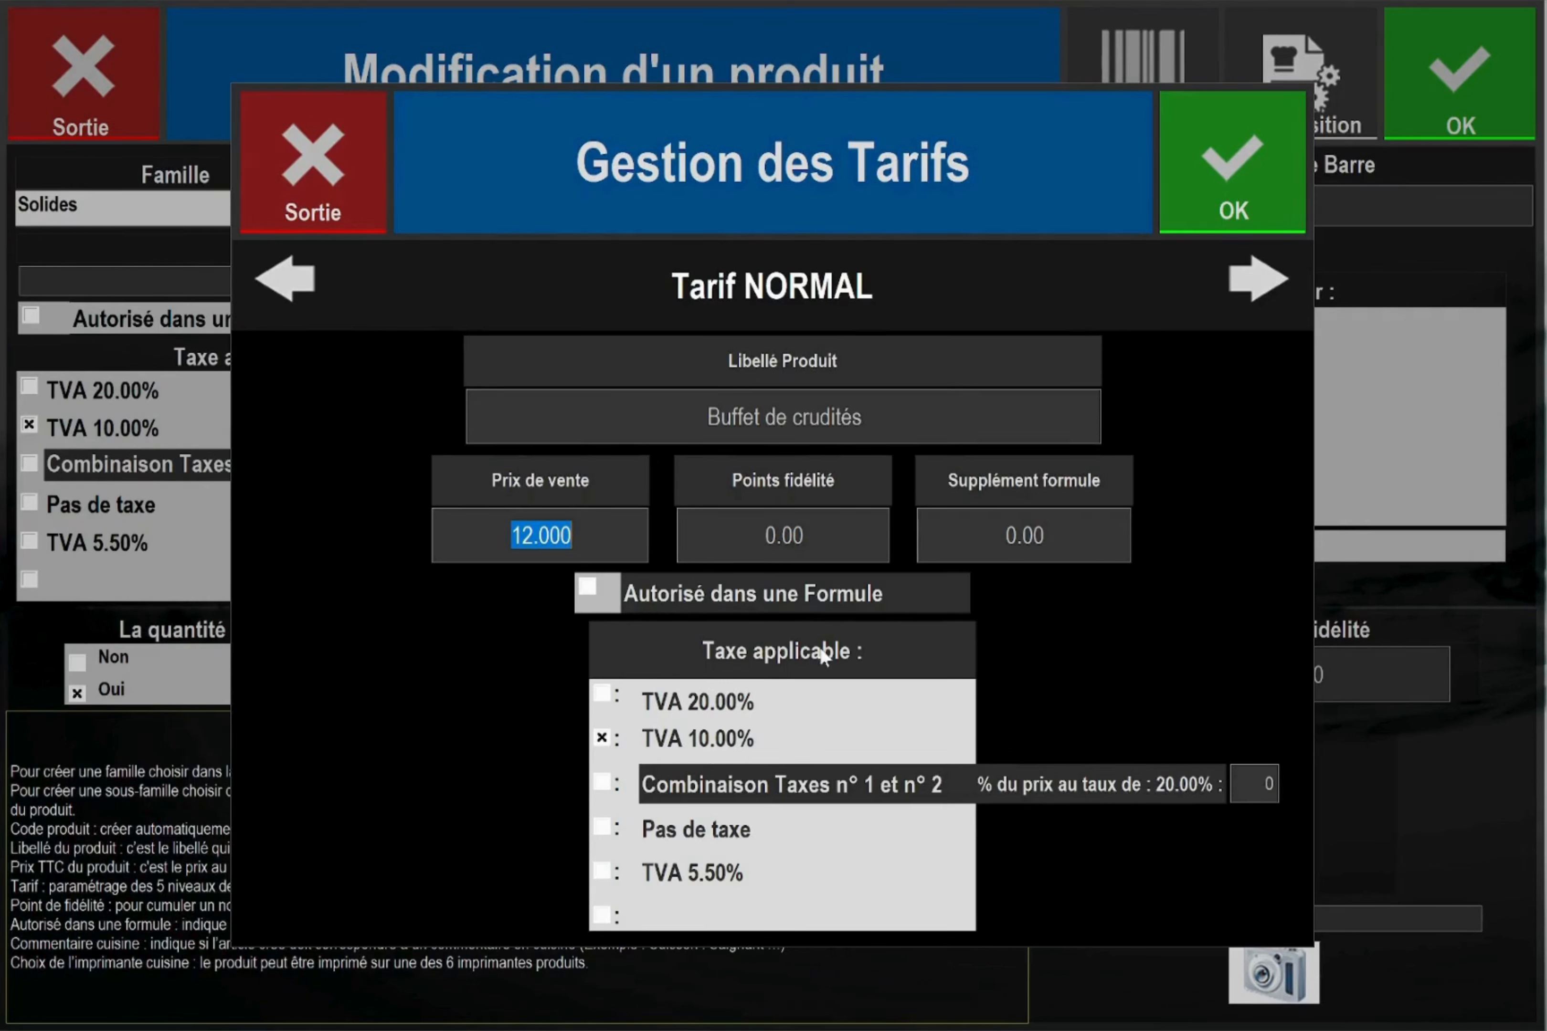
Set the HAPPY HOUR sale price of Buffet de crudités to 10 and save its tariffs.
click(1278, 300)
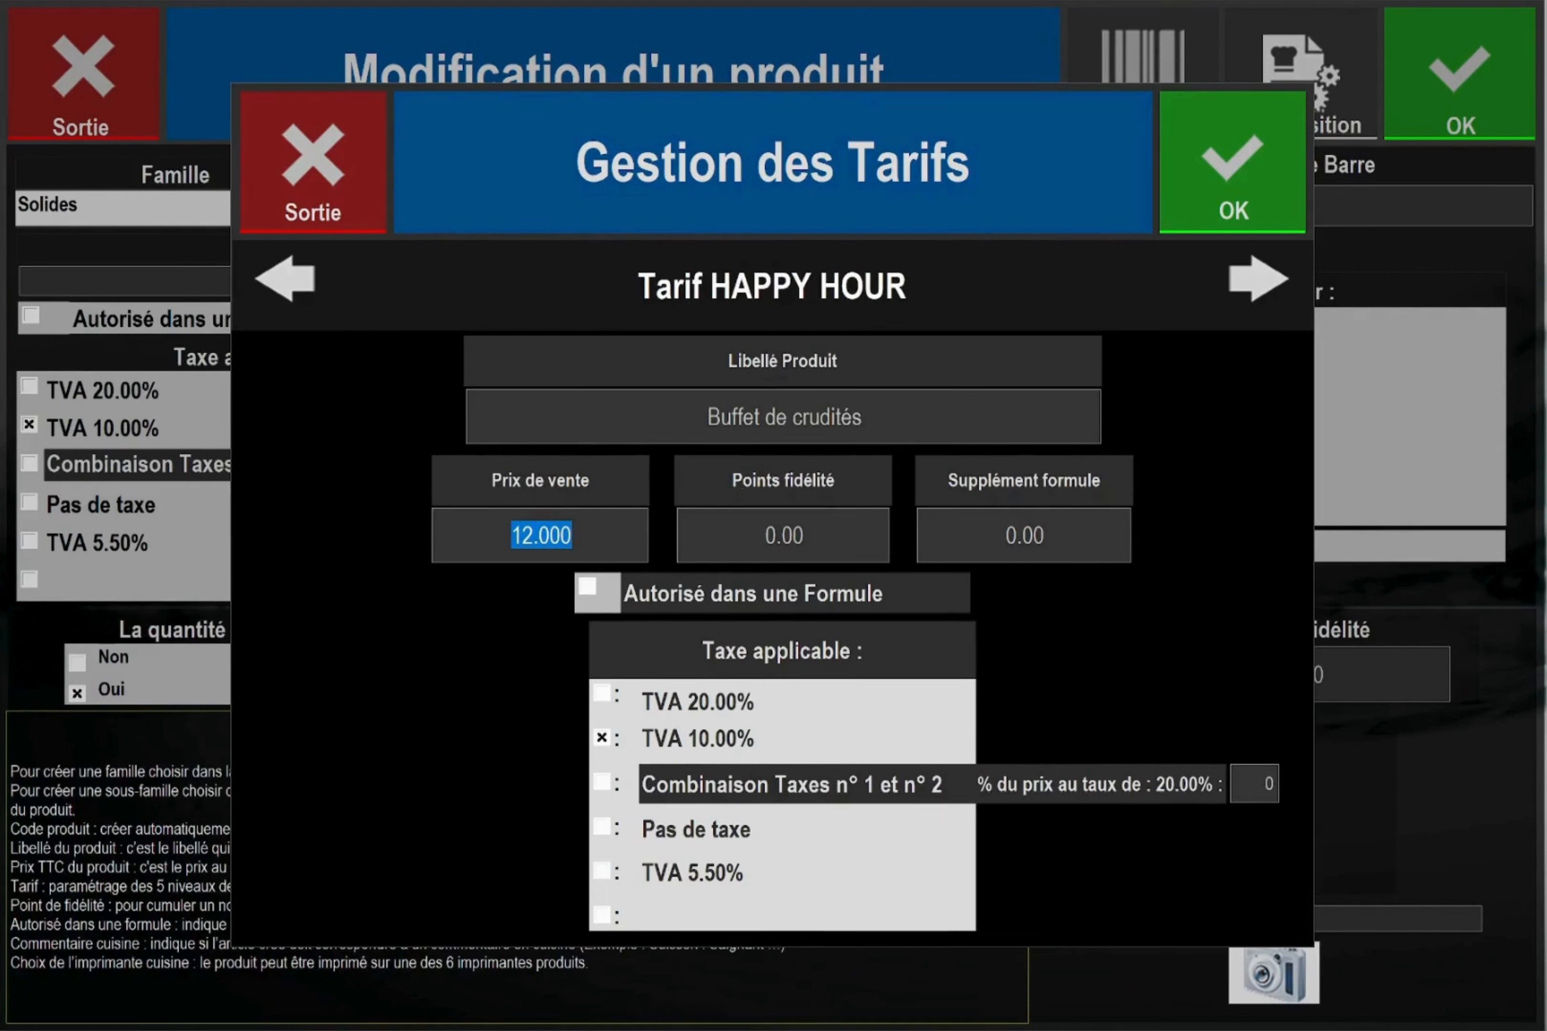
click(615, 526)
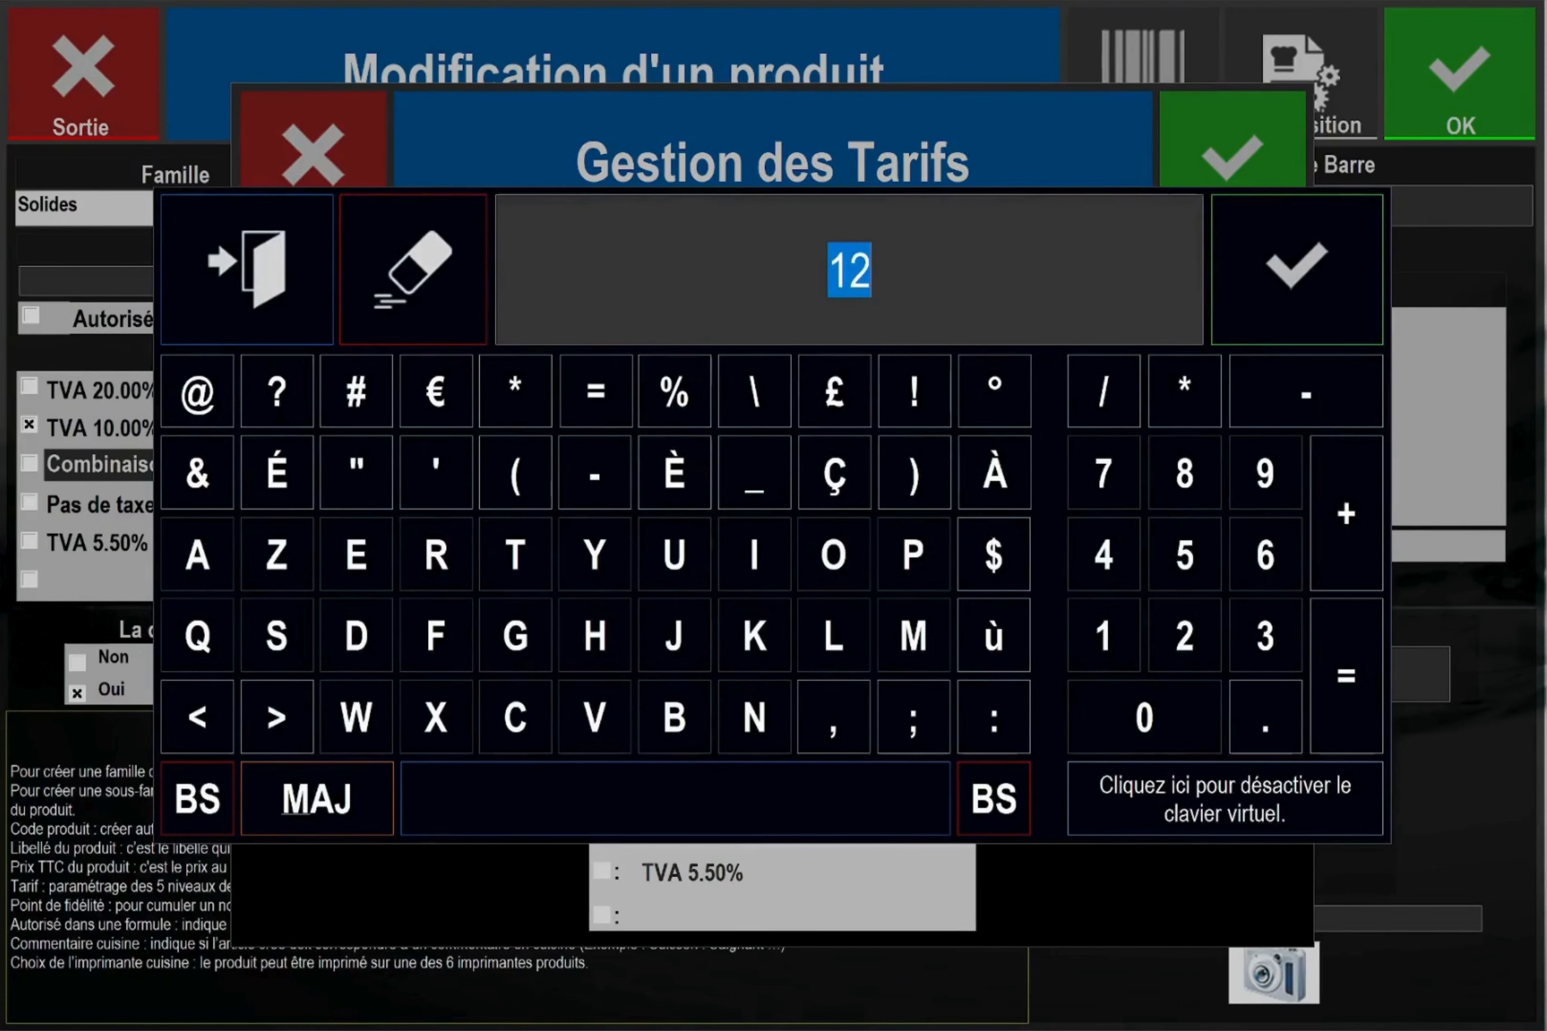
text(1)
key(Delete)
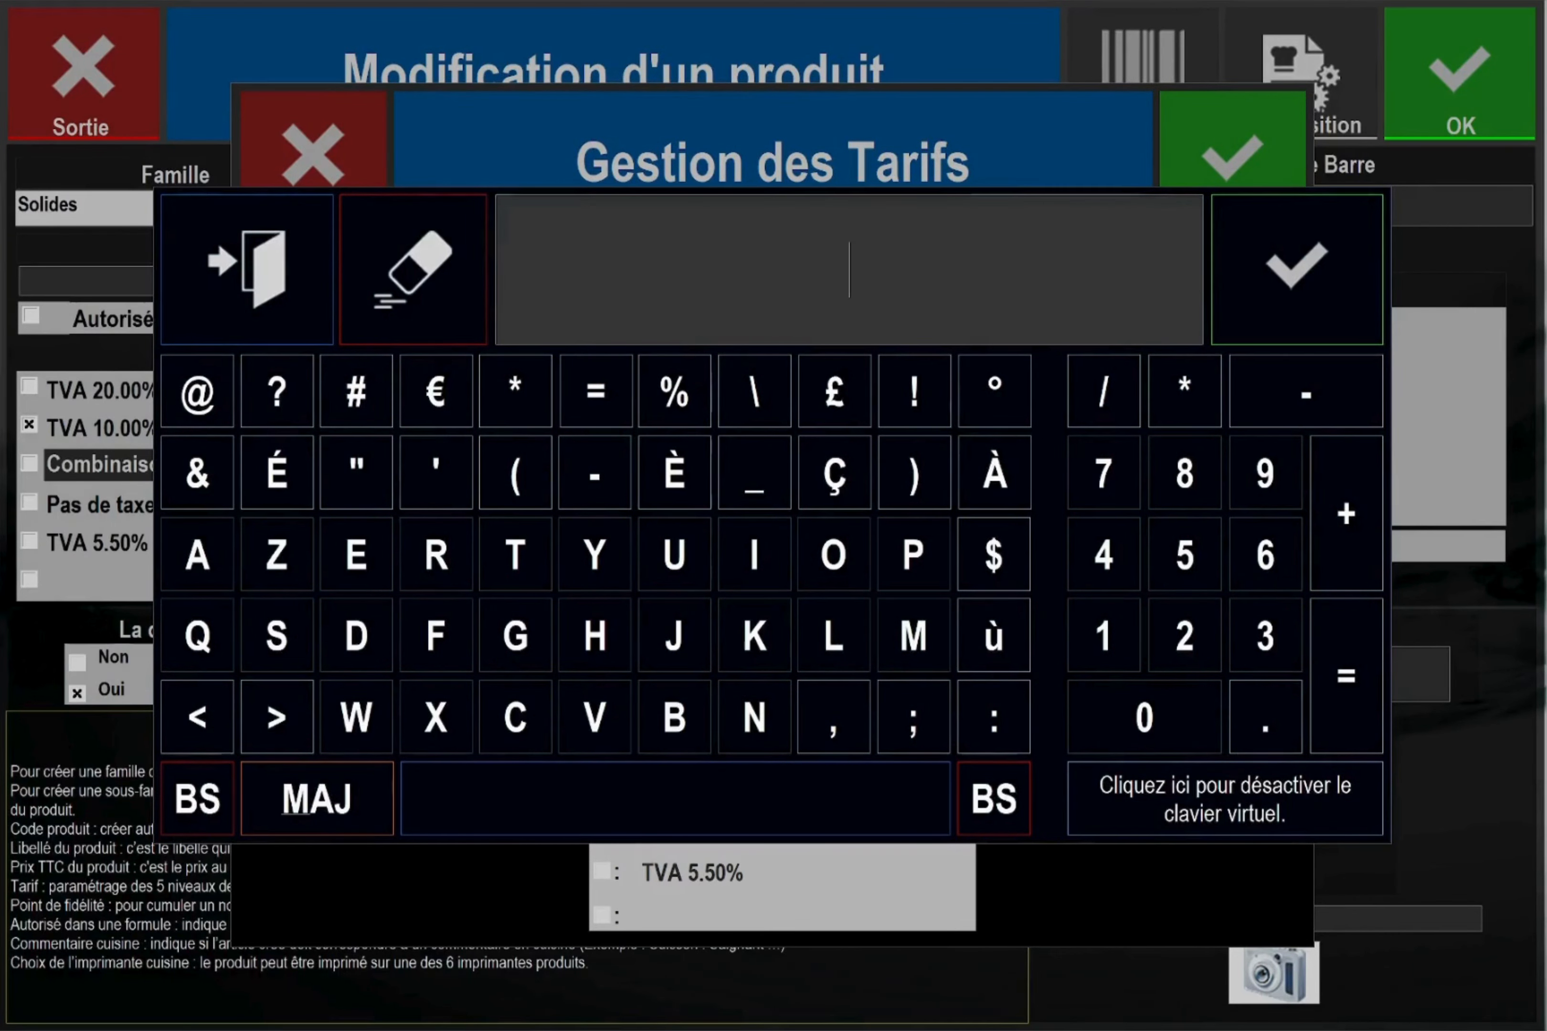
text(10)
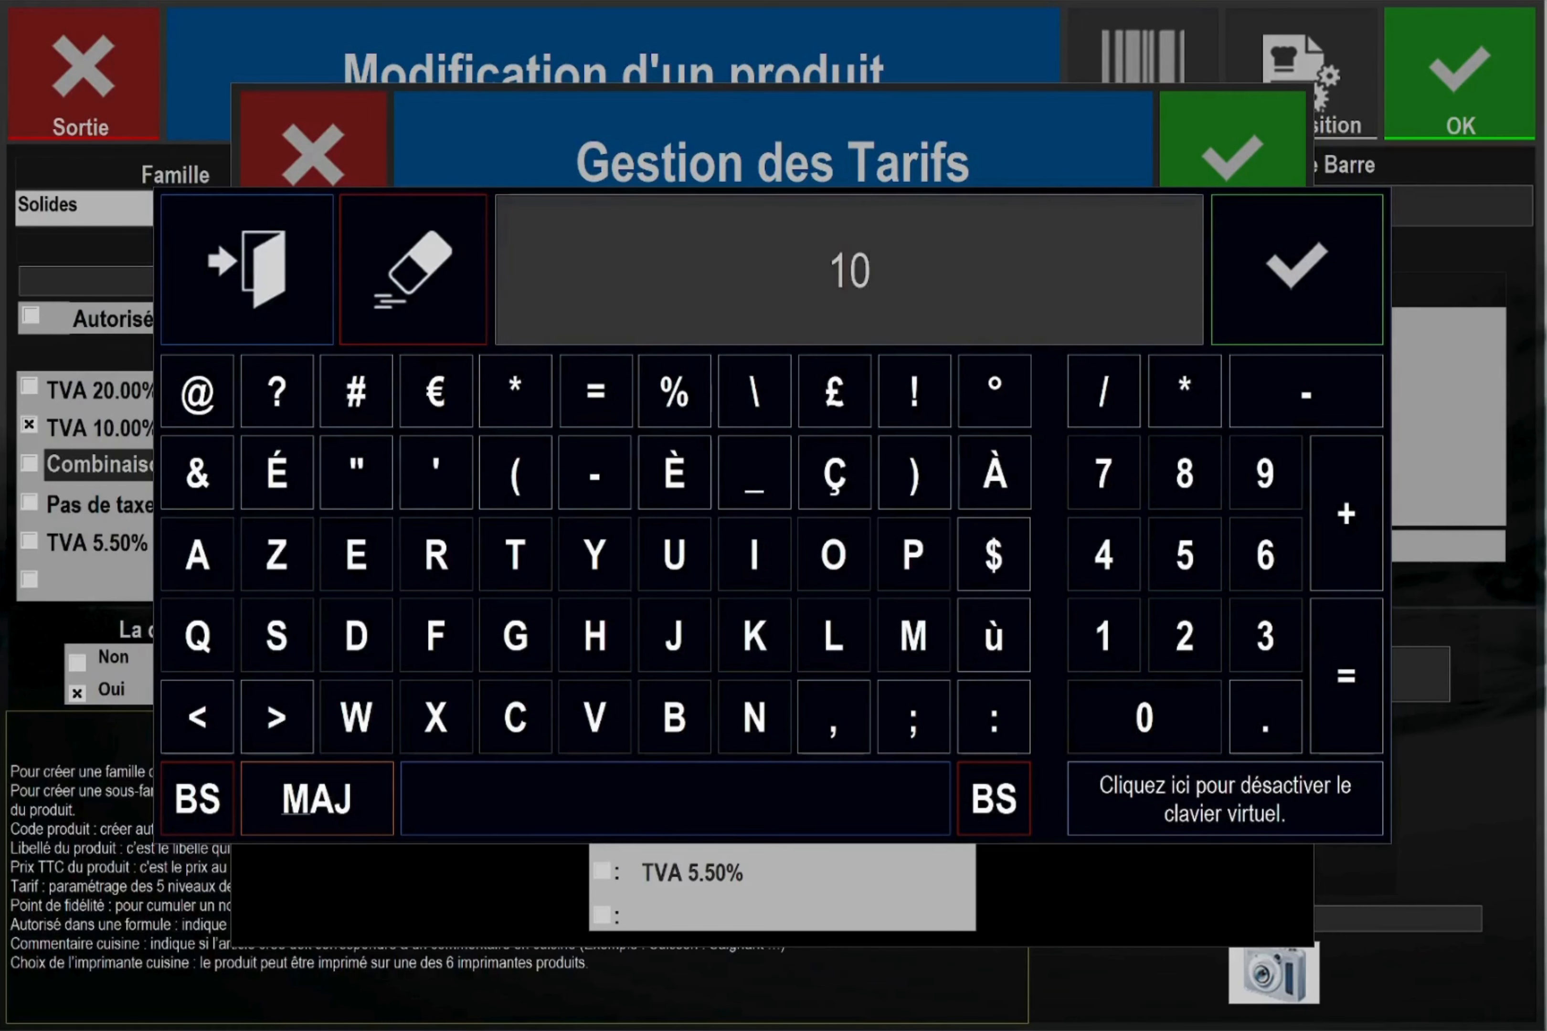
click(1291, 225)
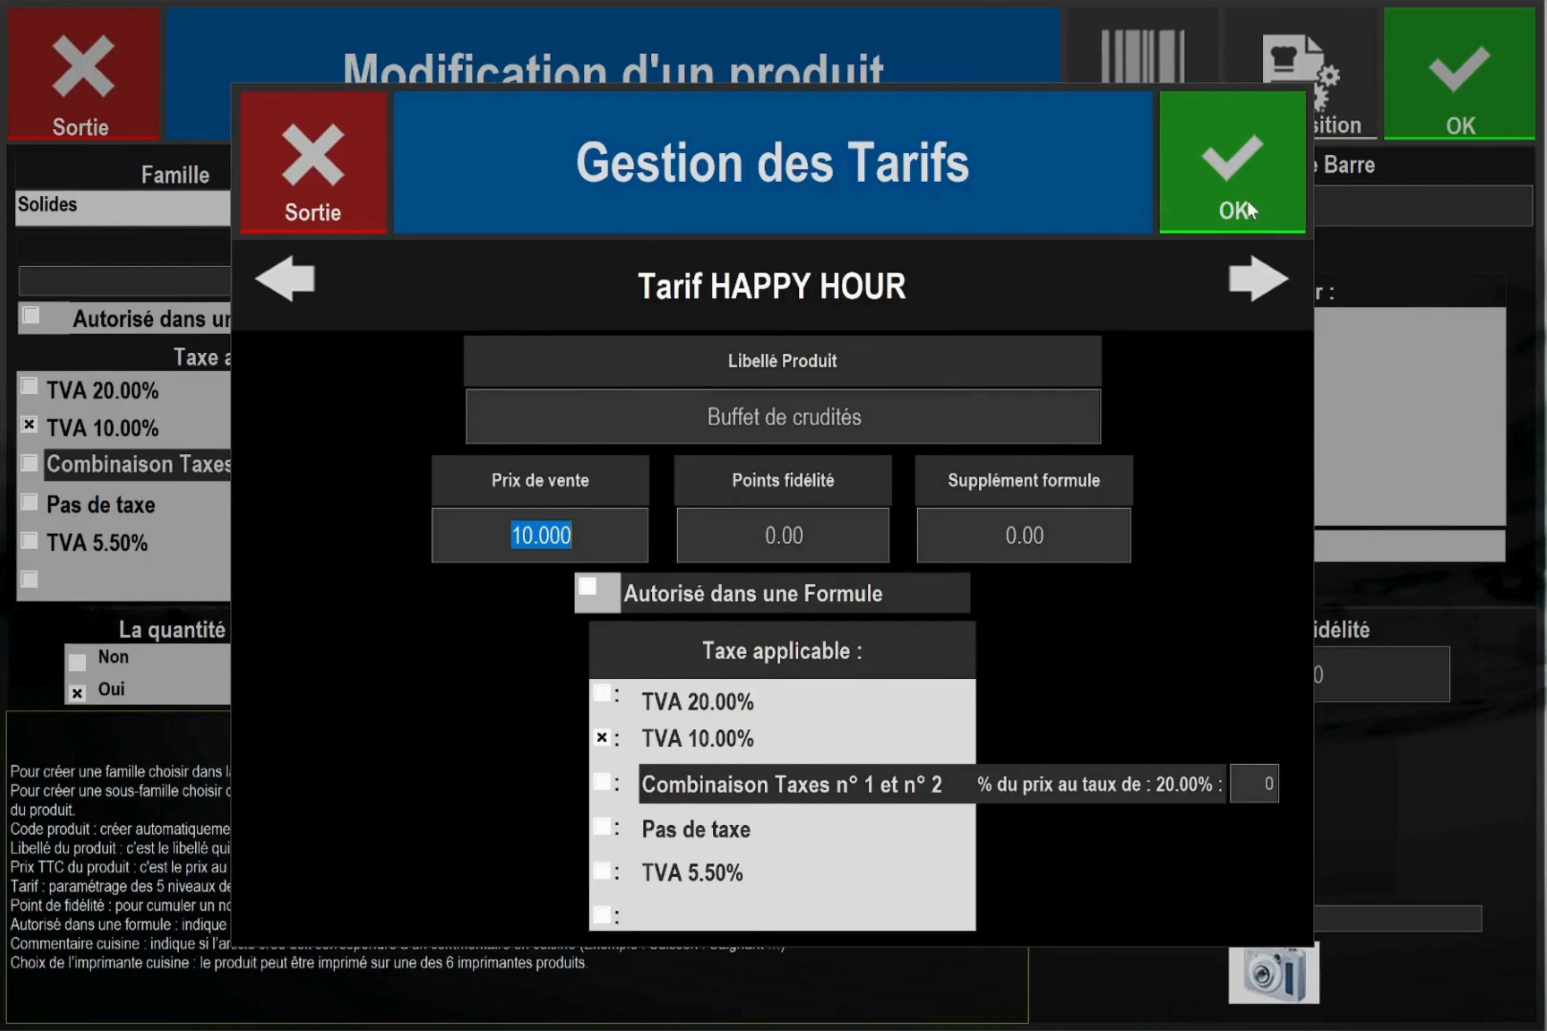
click(1258, 293)
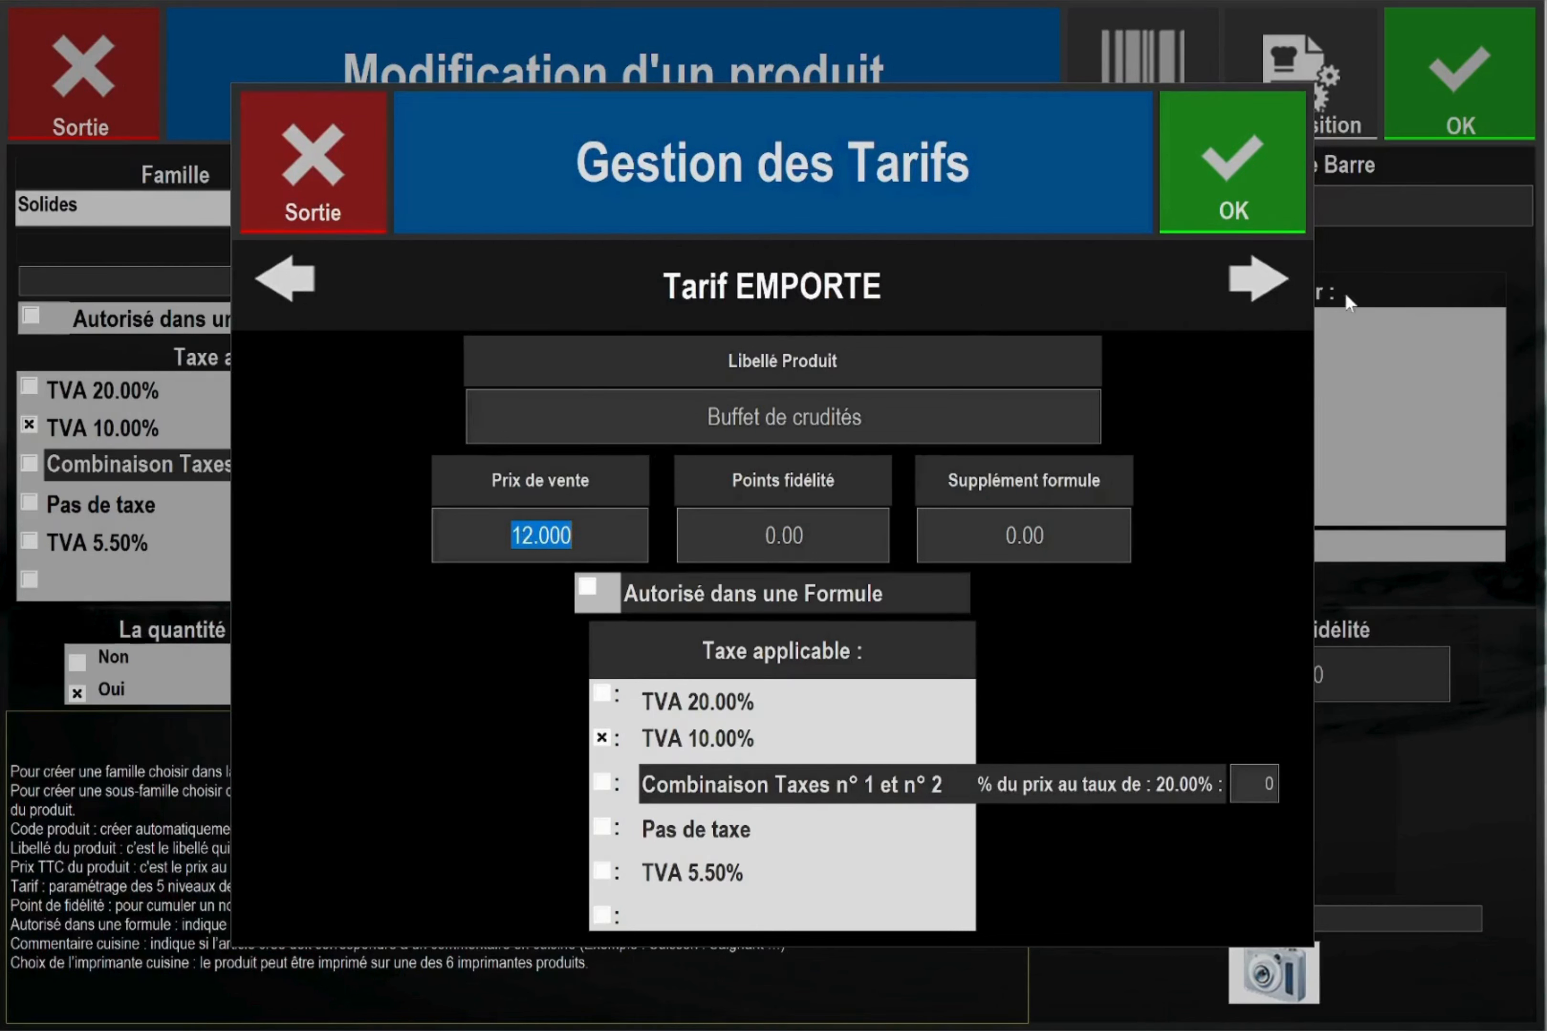
click(1251, 287)
click(267, 284)
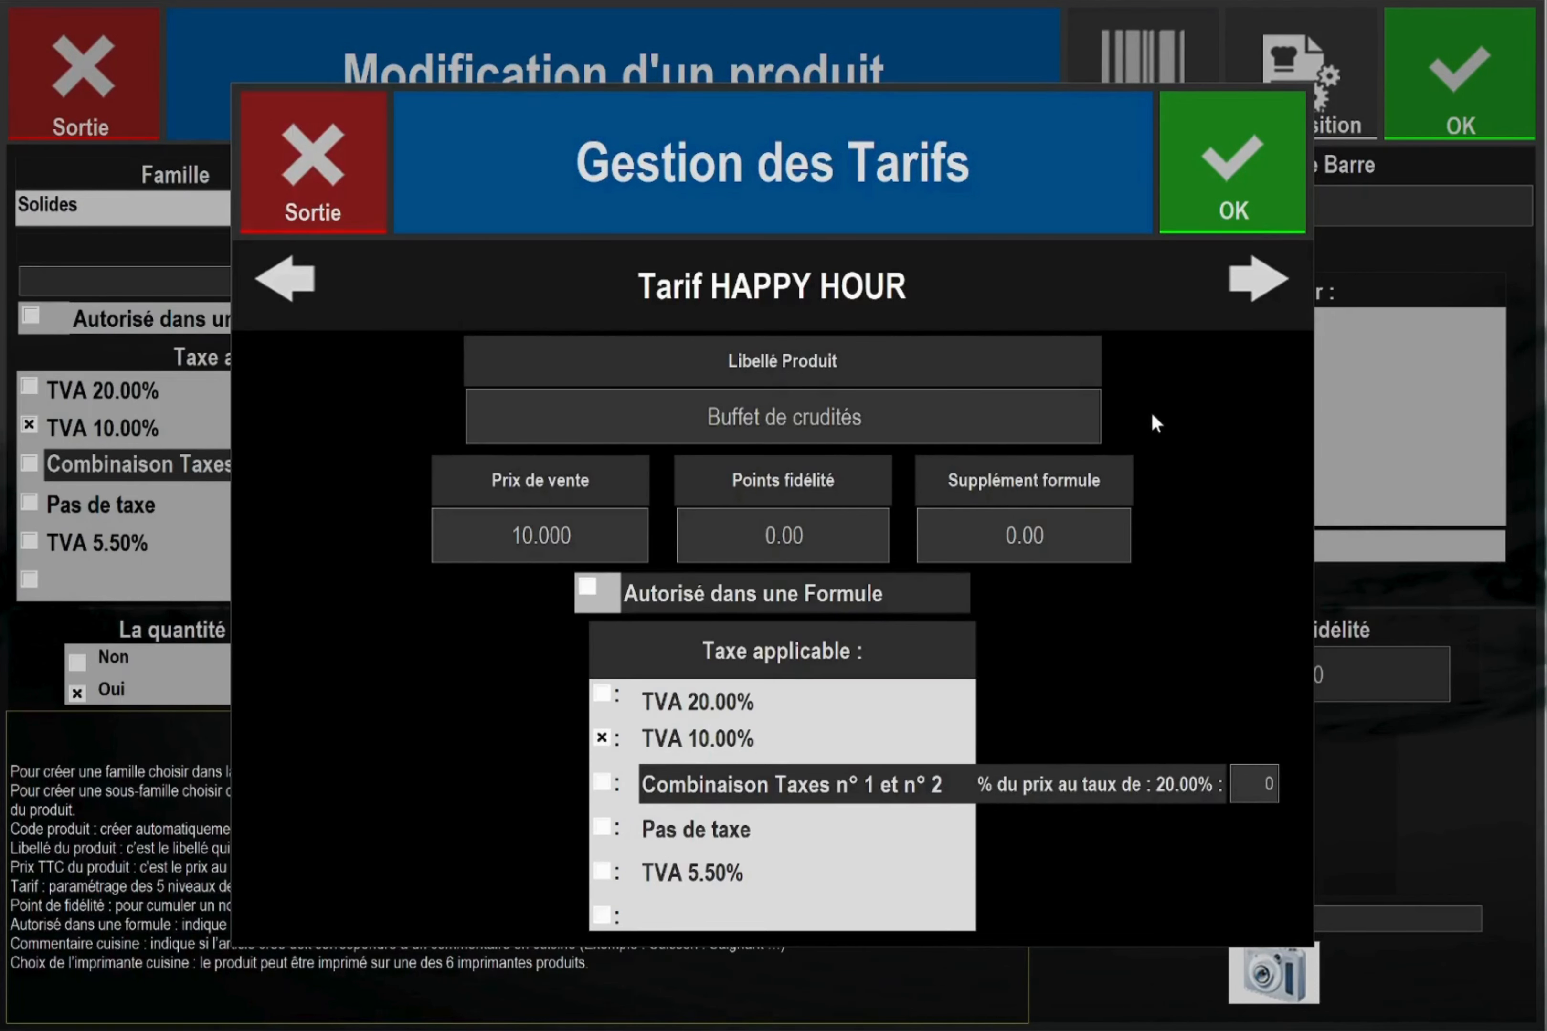
click(1230, 174)
Save the modified Buffet de crudités product without stock tracking and validate its key.
click(1481, 96)
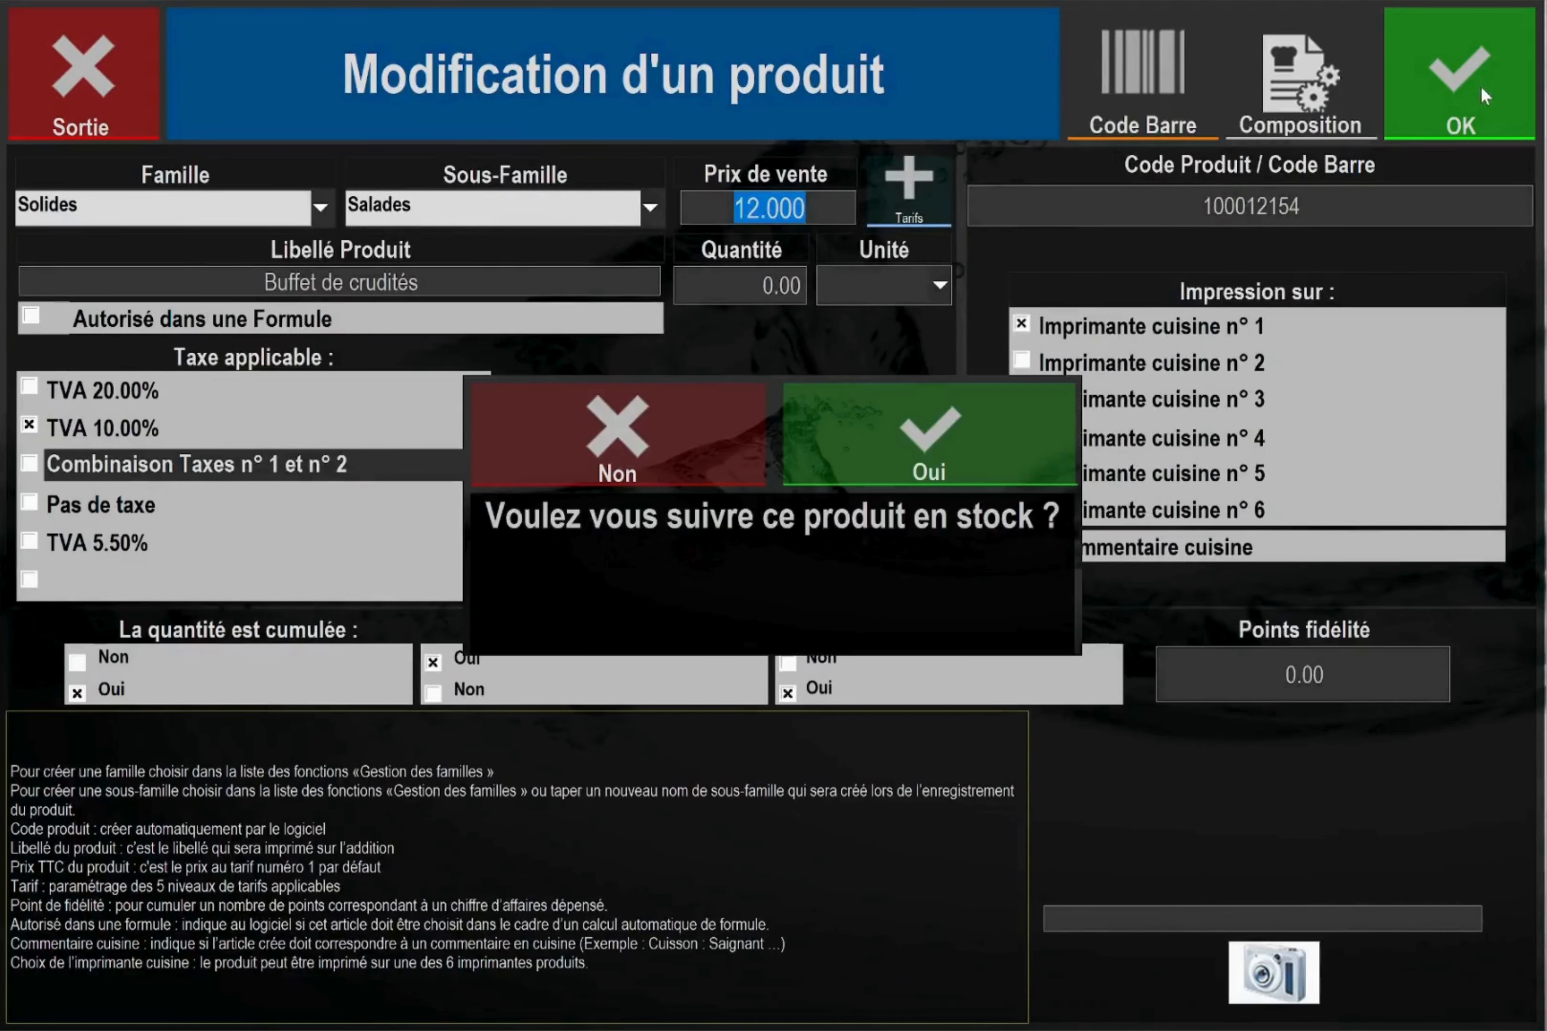
click(687, 453)
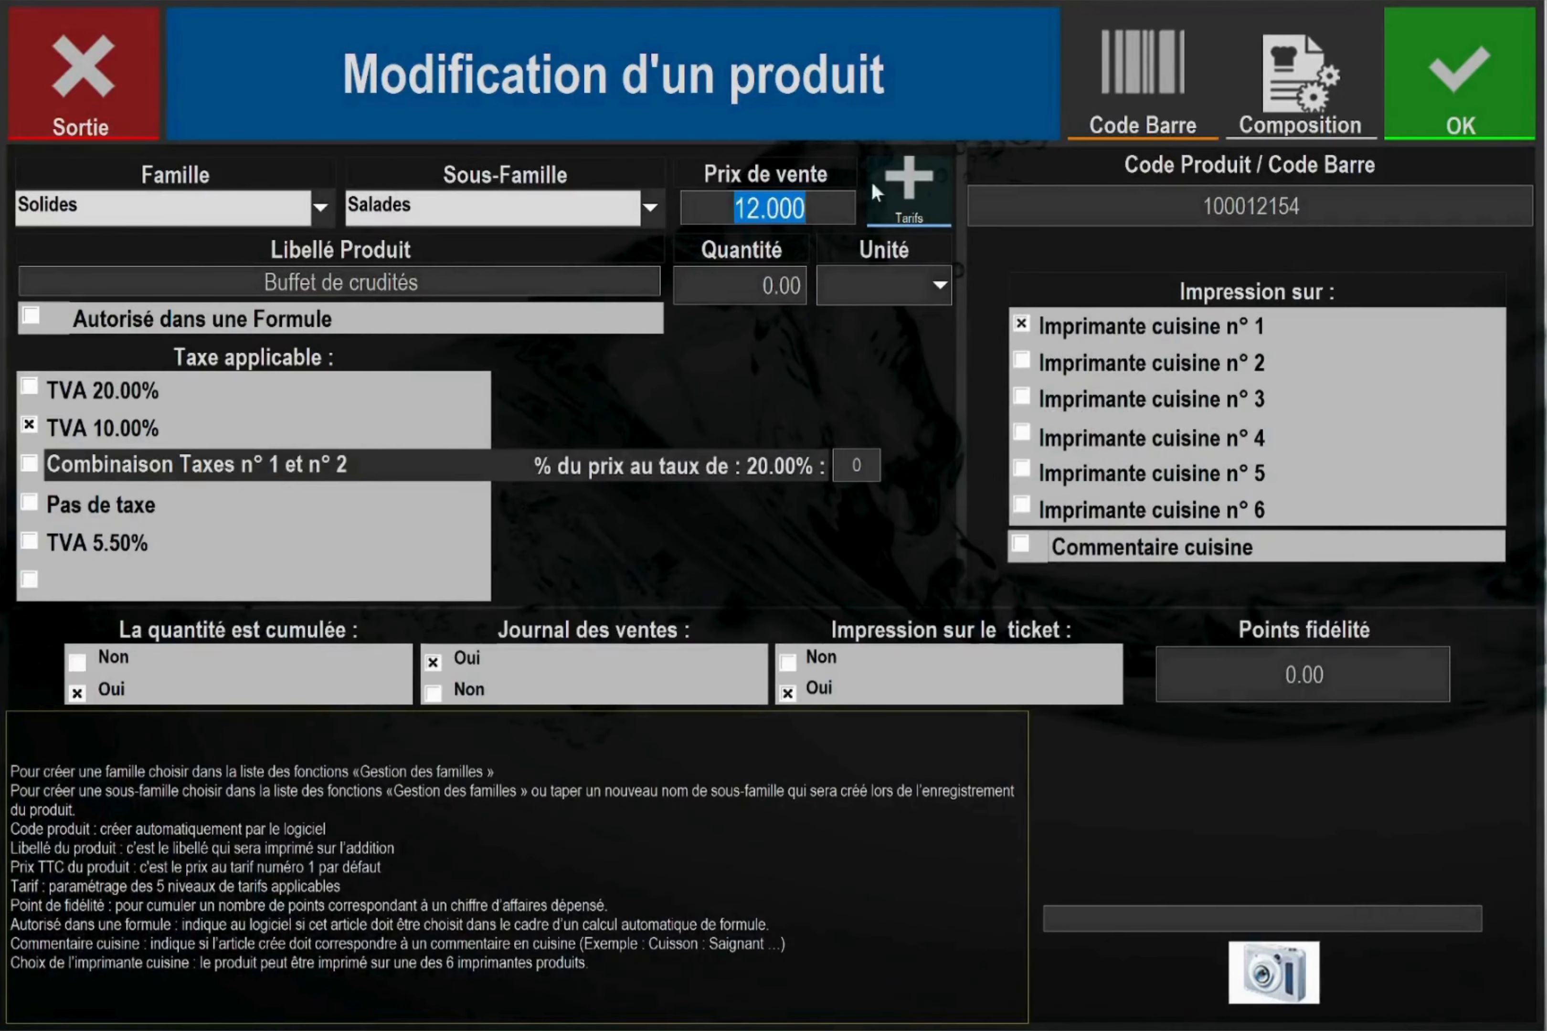
click(1473, 85)
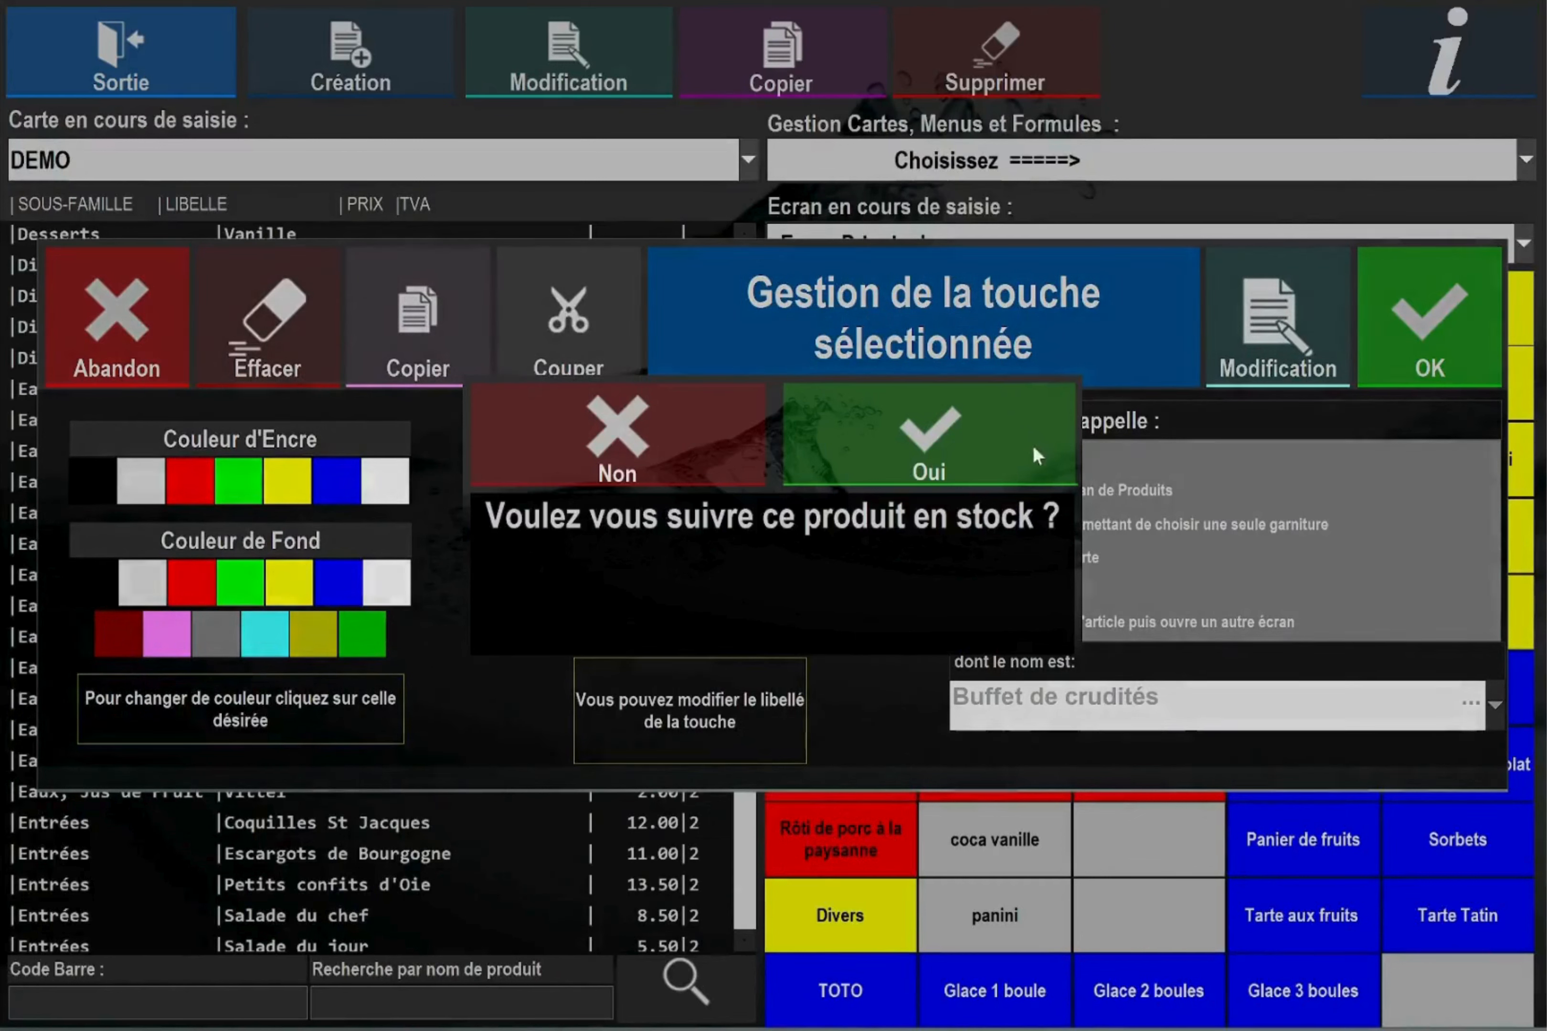
click(728, 456)
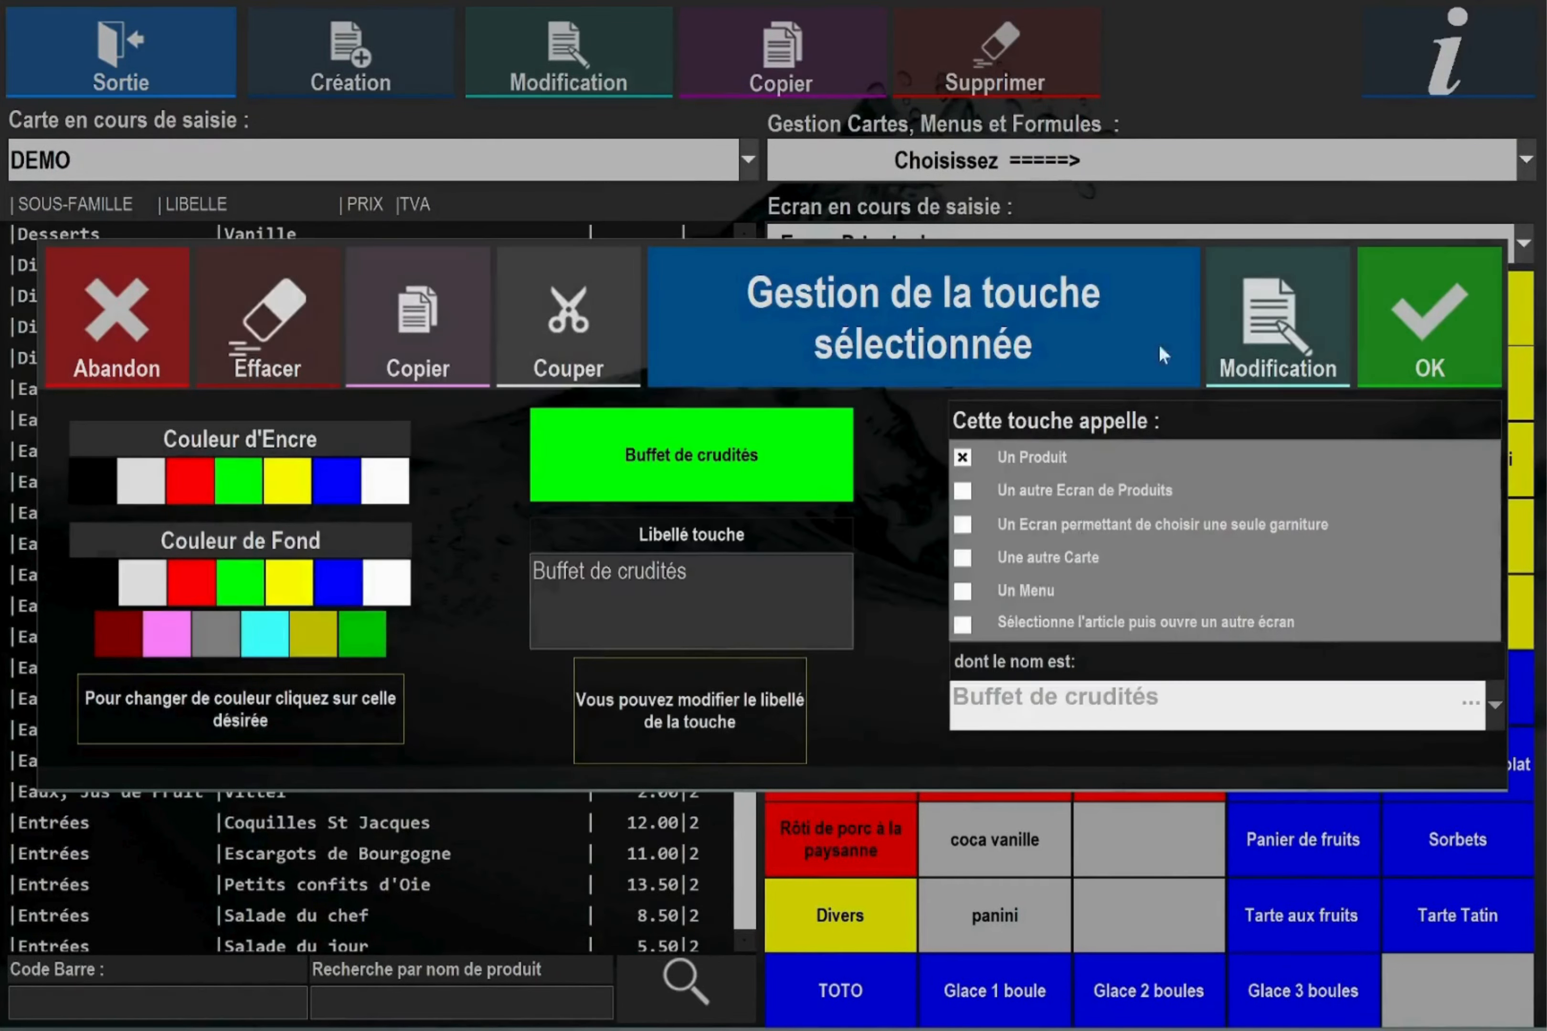
click(1396, 331)
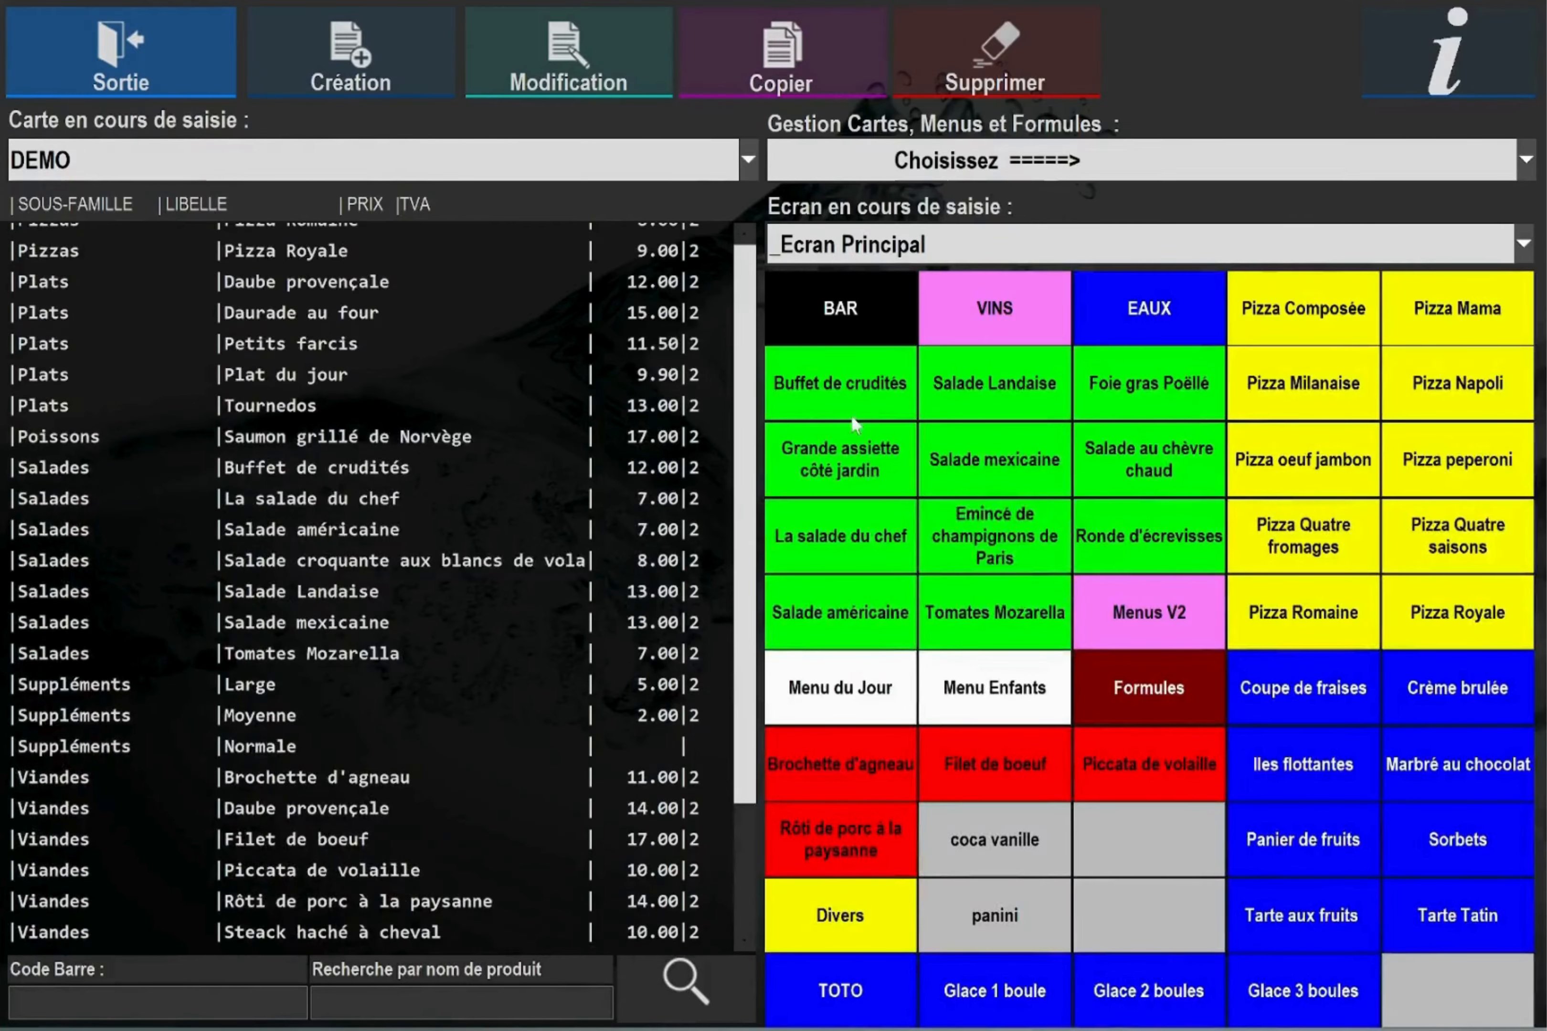
Quit card management and choose the DEMO card for both restaurant sales and direct sales.
click(854, 418)
click(899, 402)
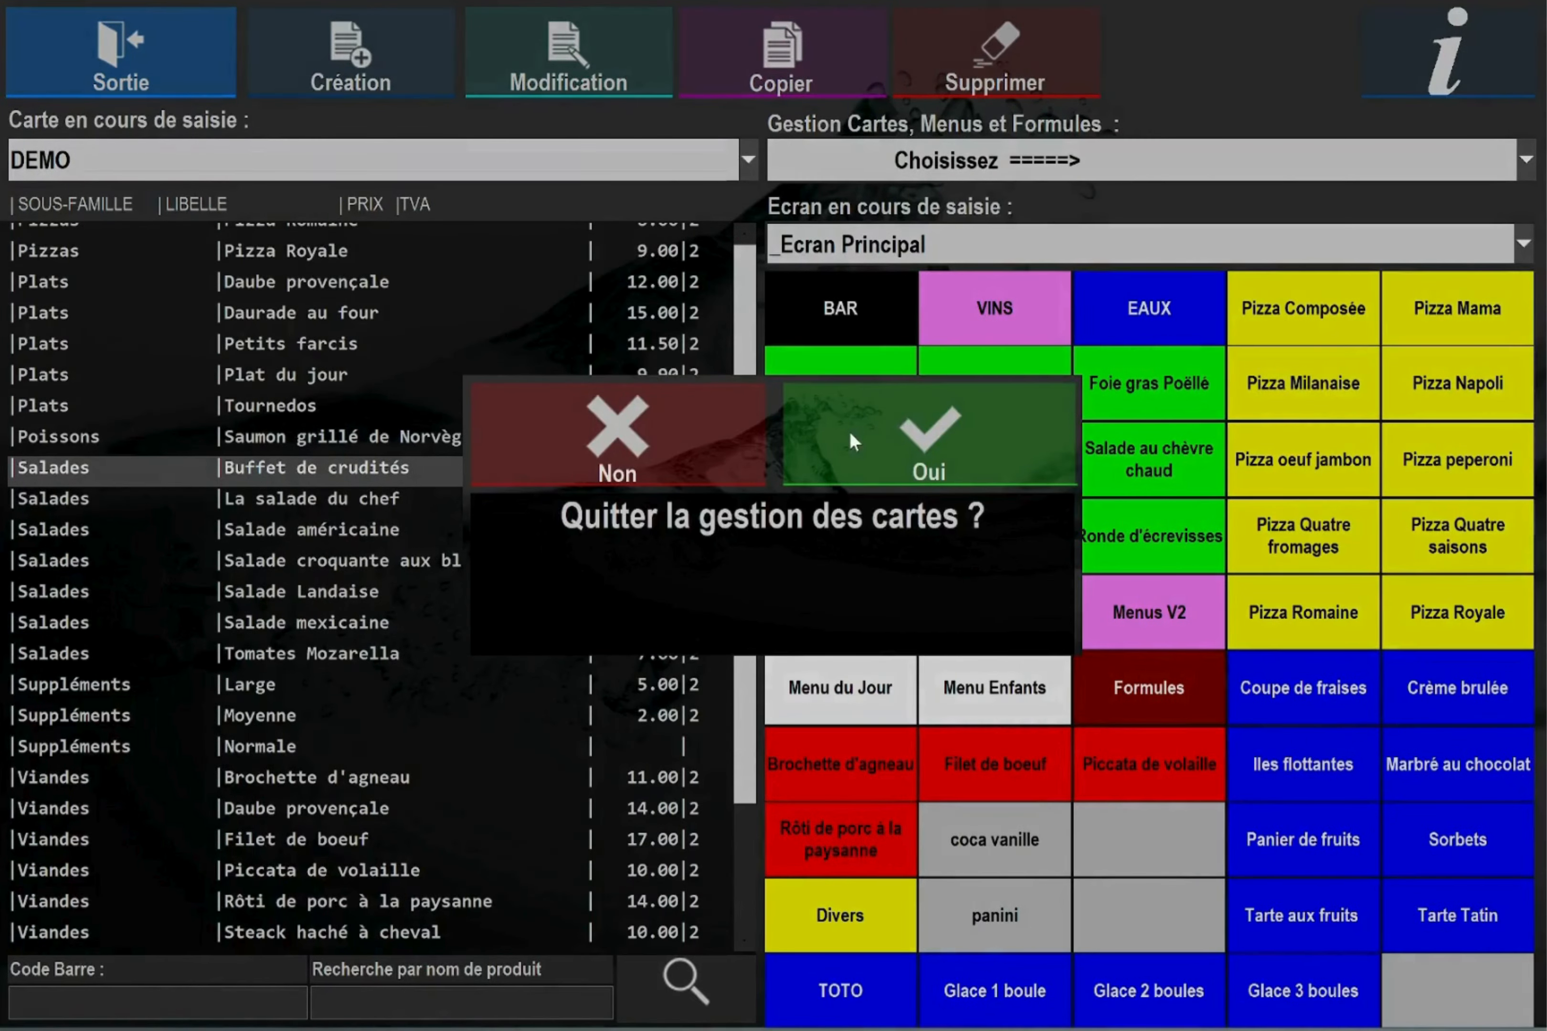
click(849, 429)
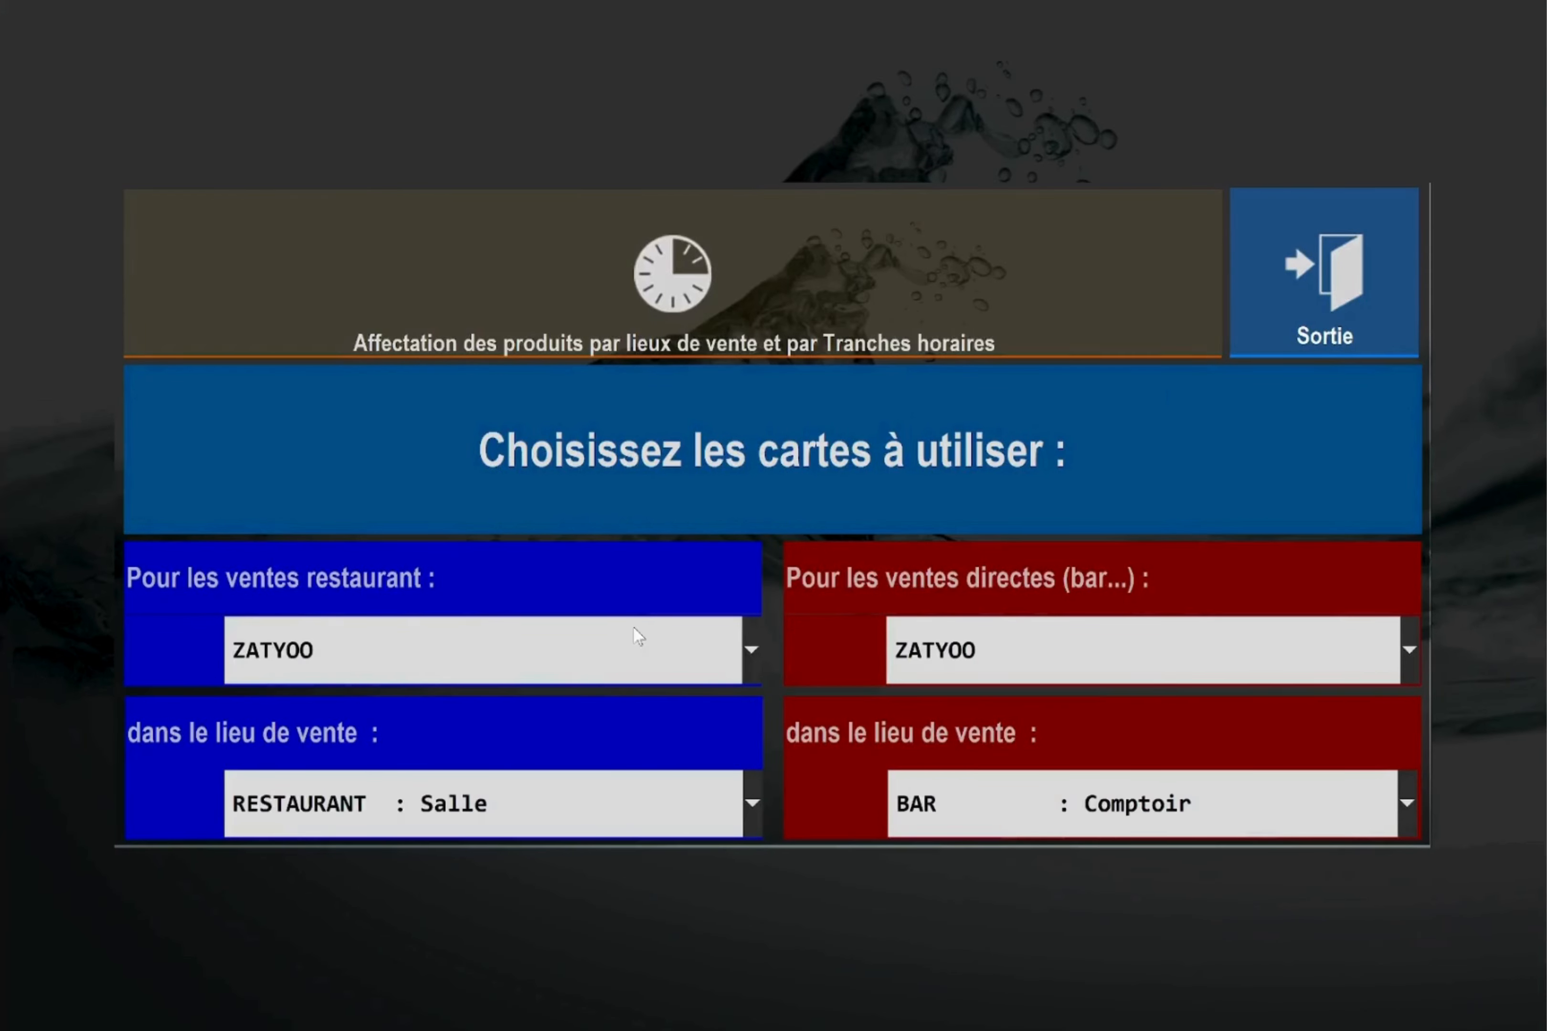
click(651, 653)
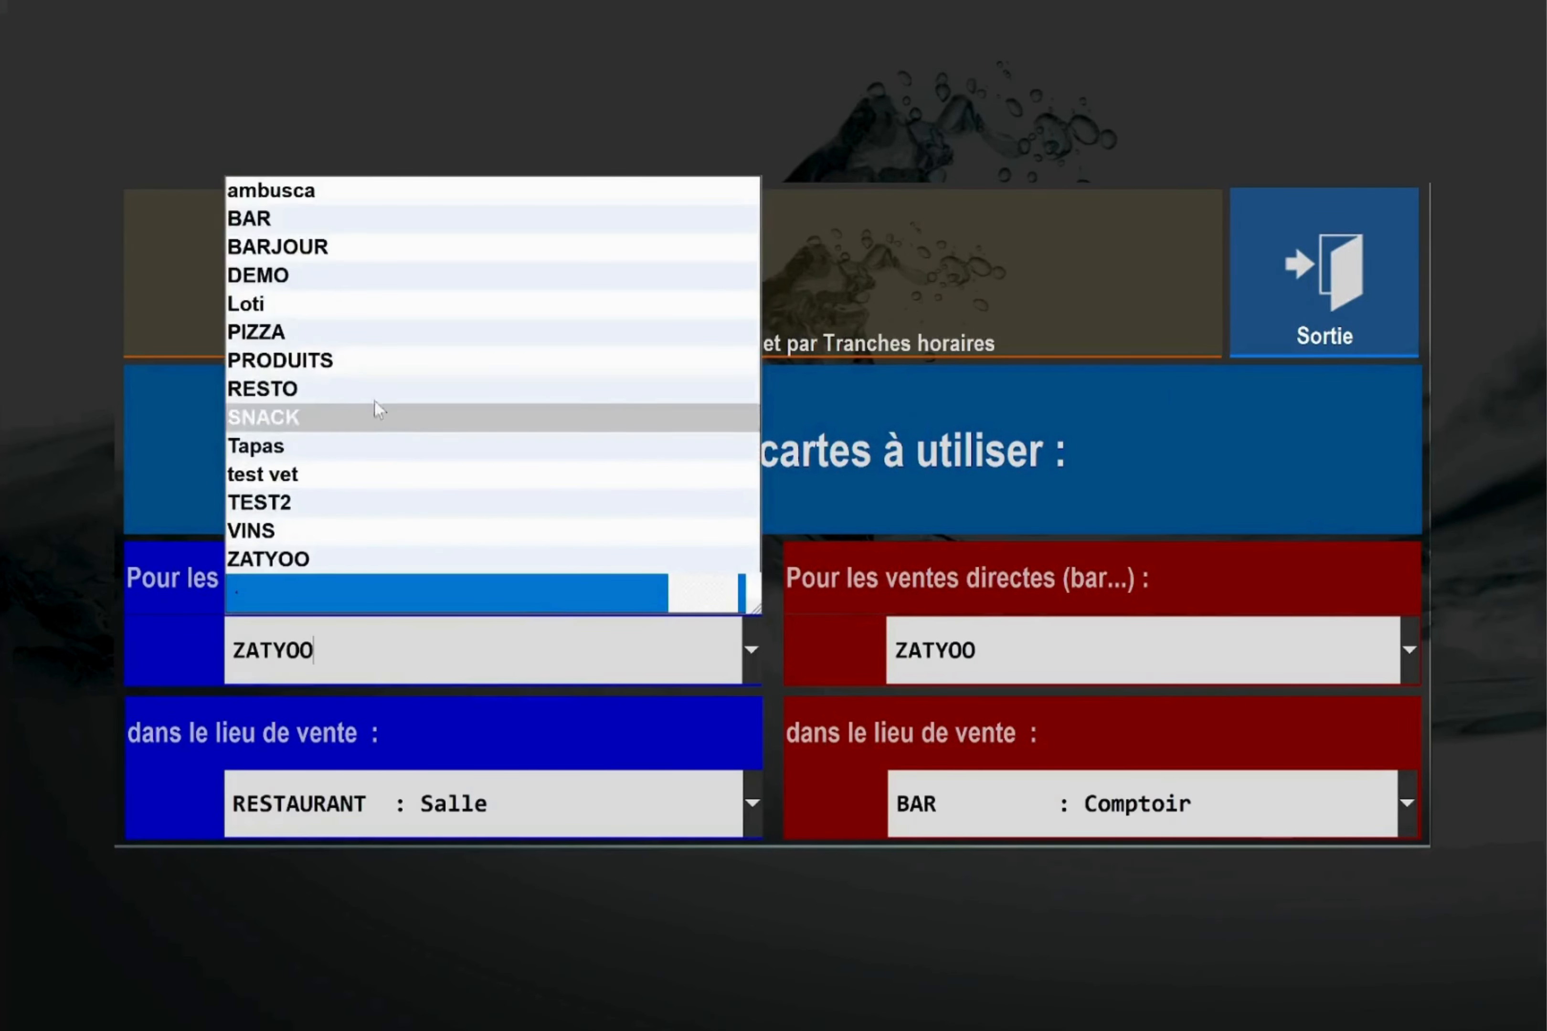
click(321, 278)
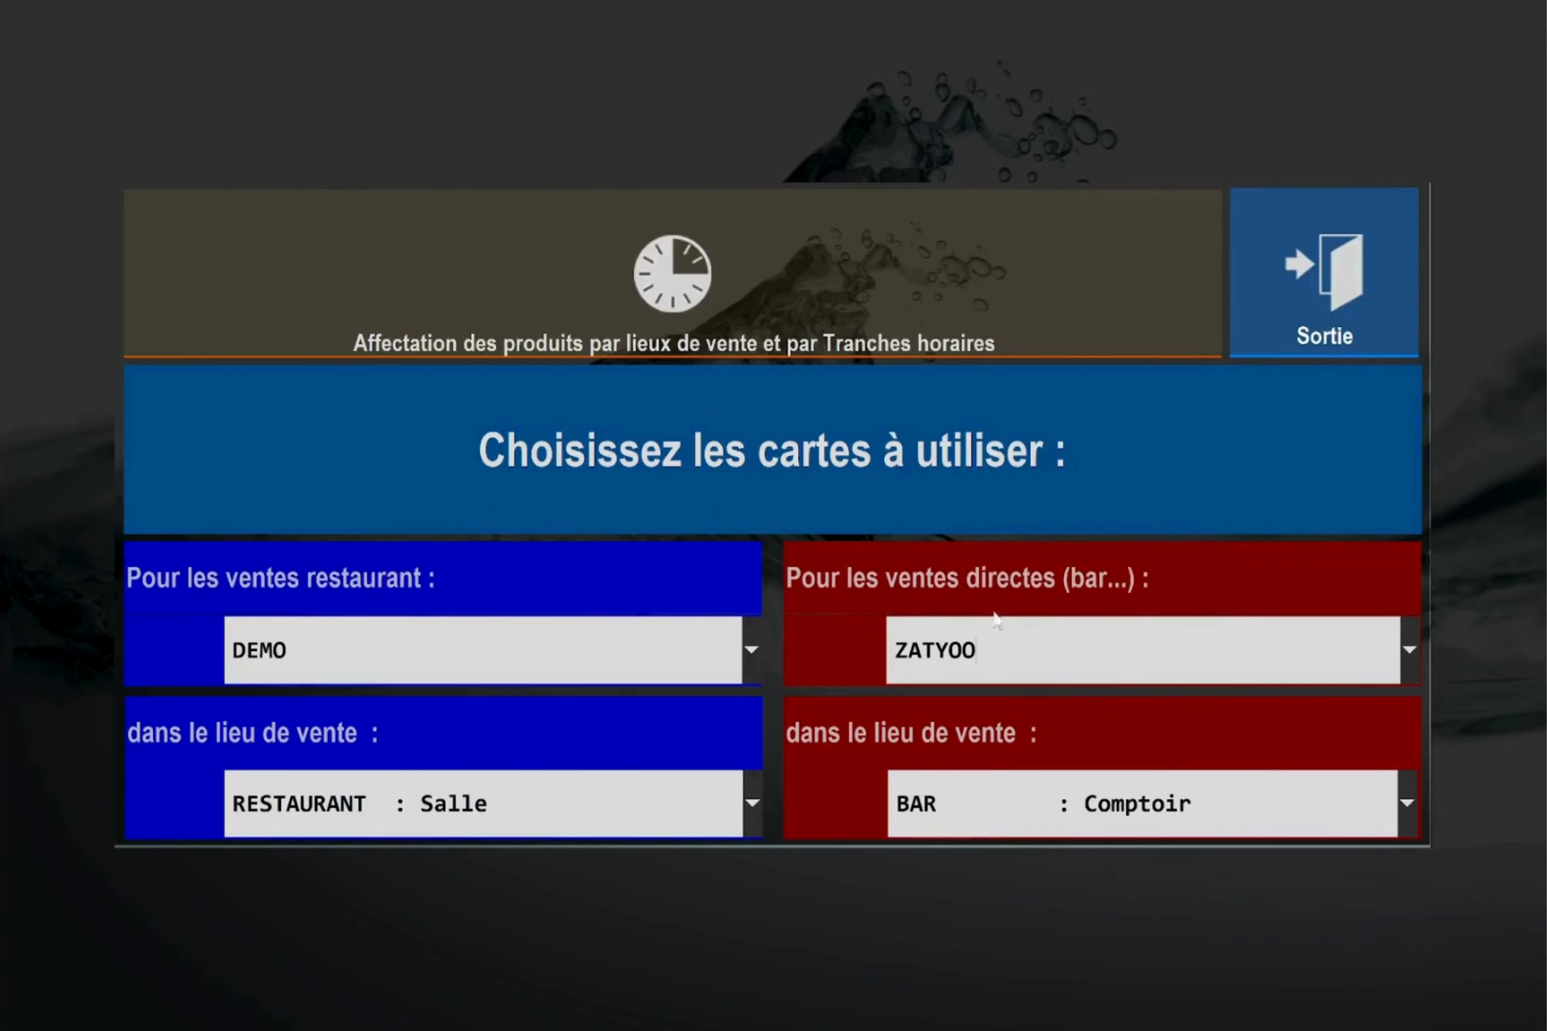
click(995, 619)
click(929, 274)
click(1341, 275)
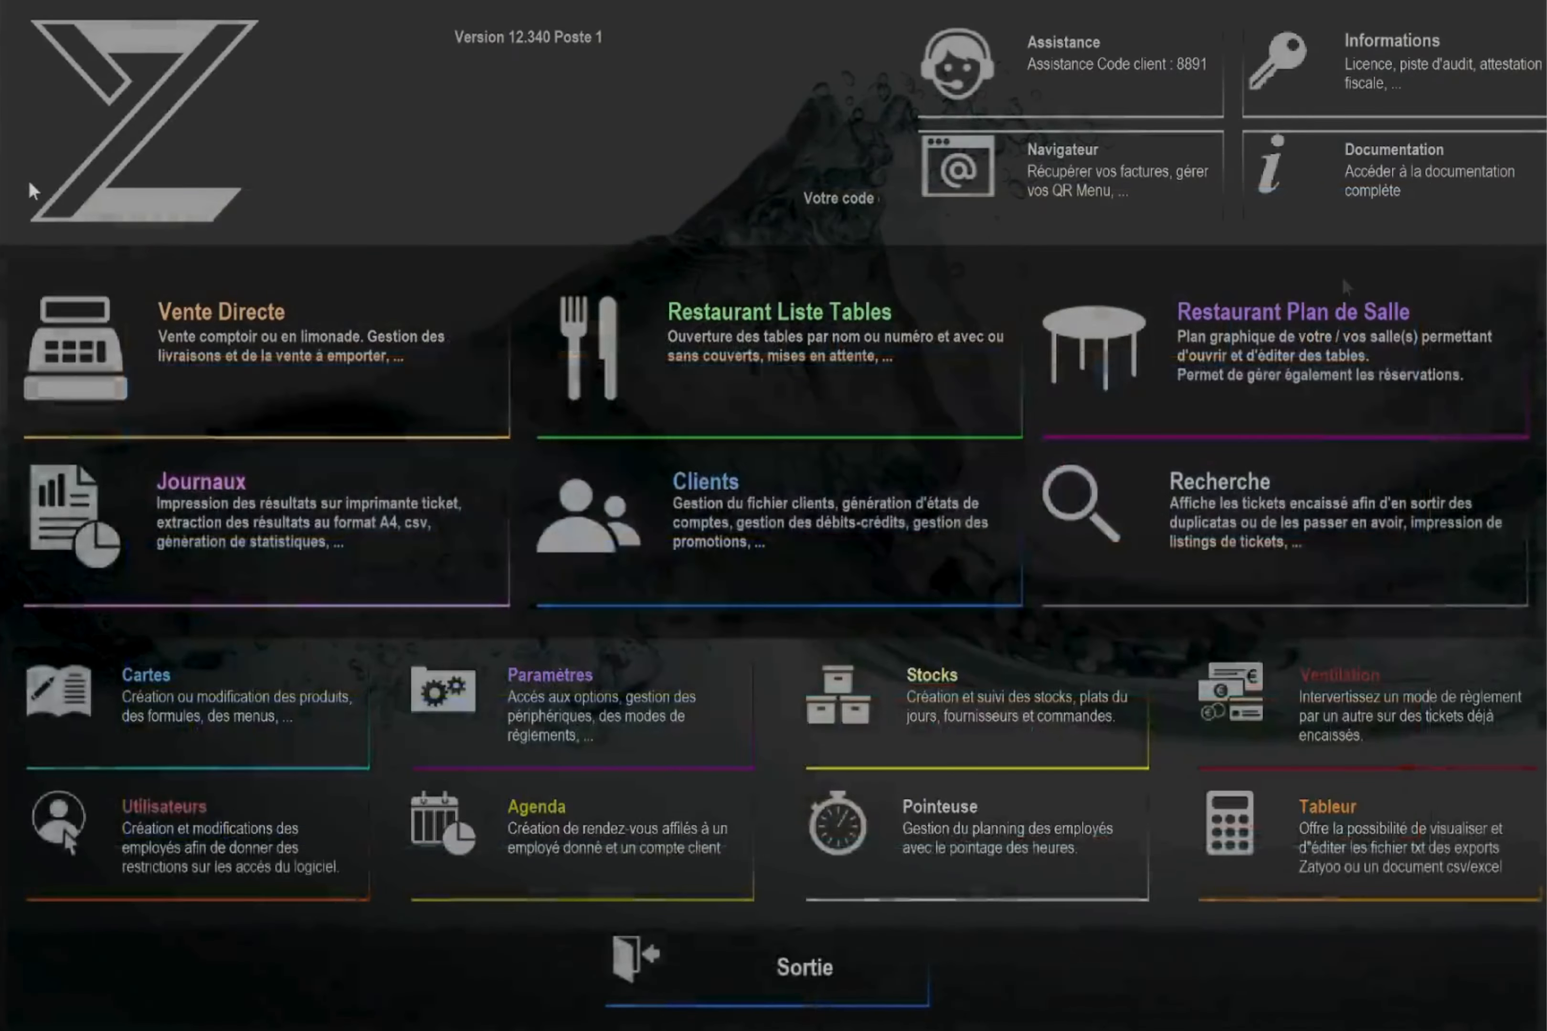
Open table 1 with 2 covers in the restaurant table list.
click(601, 352)
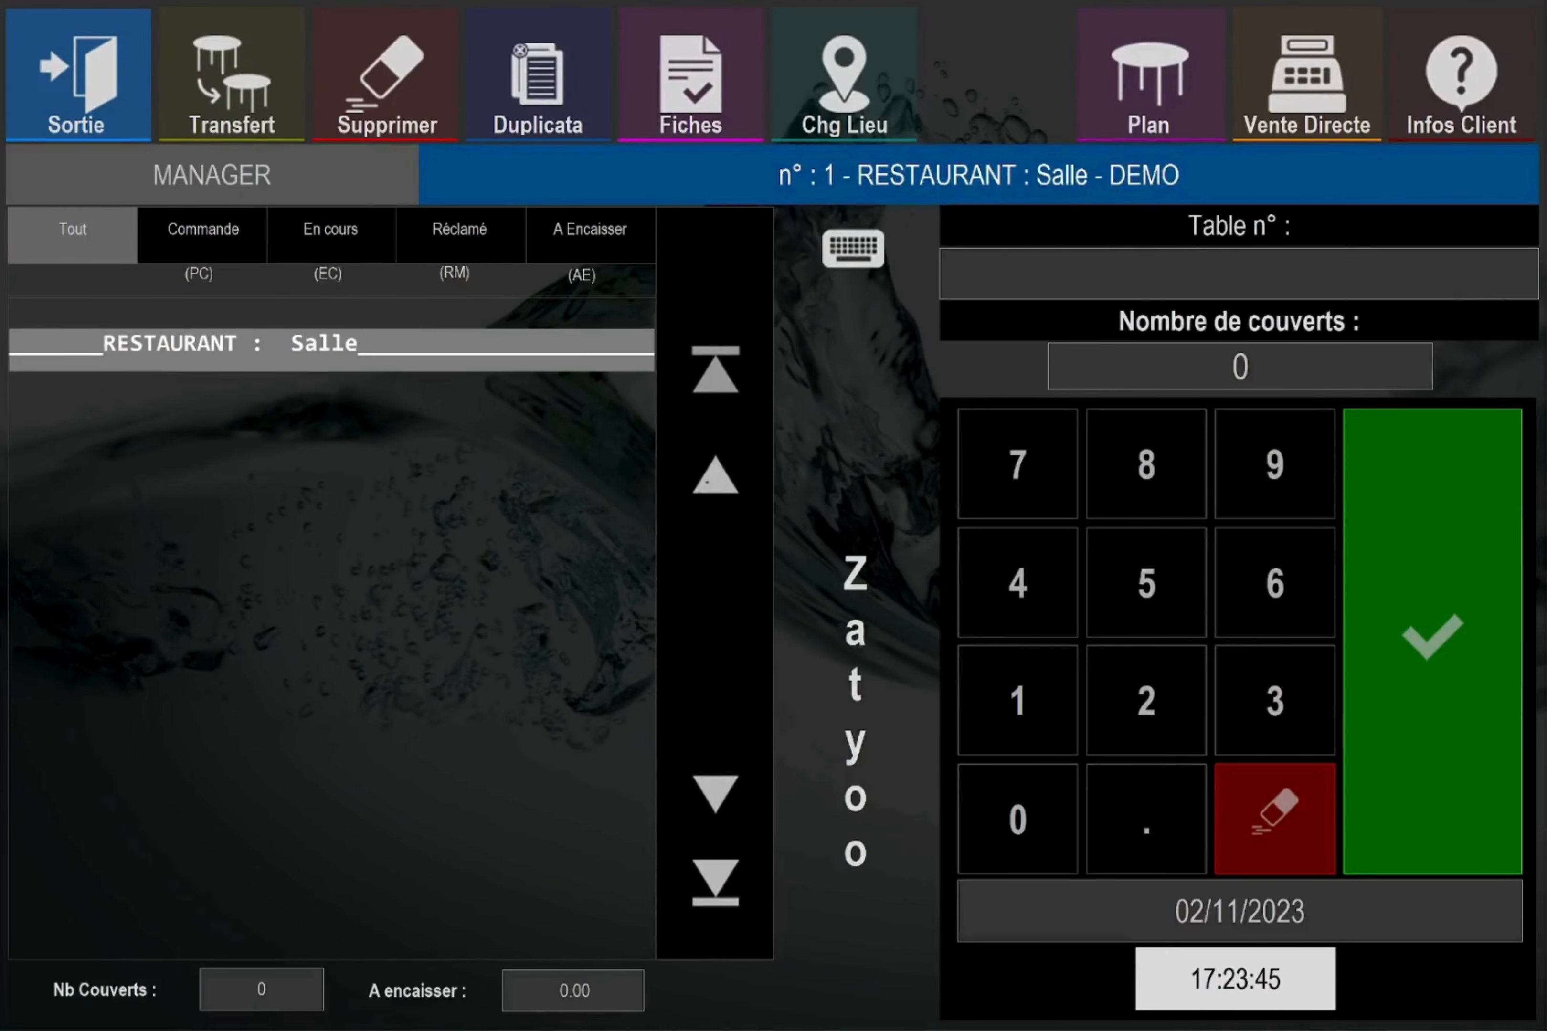
text(1)
key(Return)
text(2)
click(1395, 410)
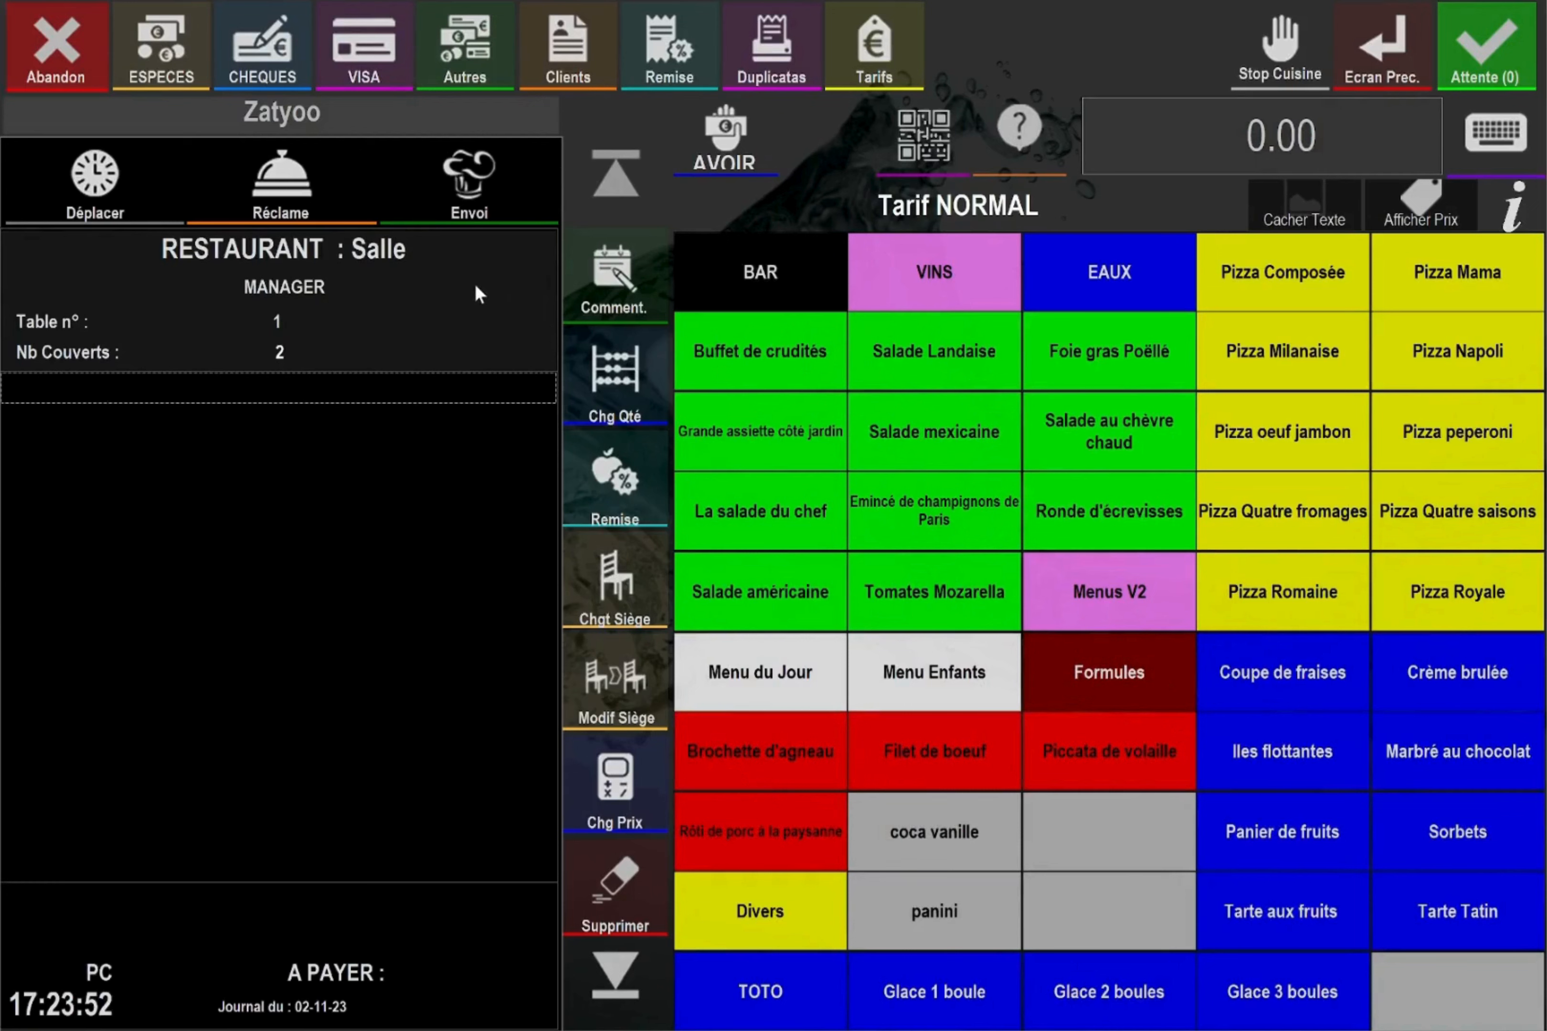
Add a Buffet de crudités to the note and switch the note to the HAPPY HOUR tariff.
click(742, 340)
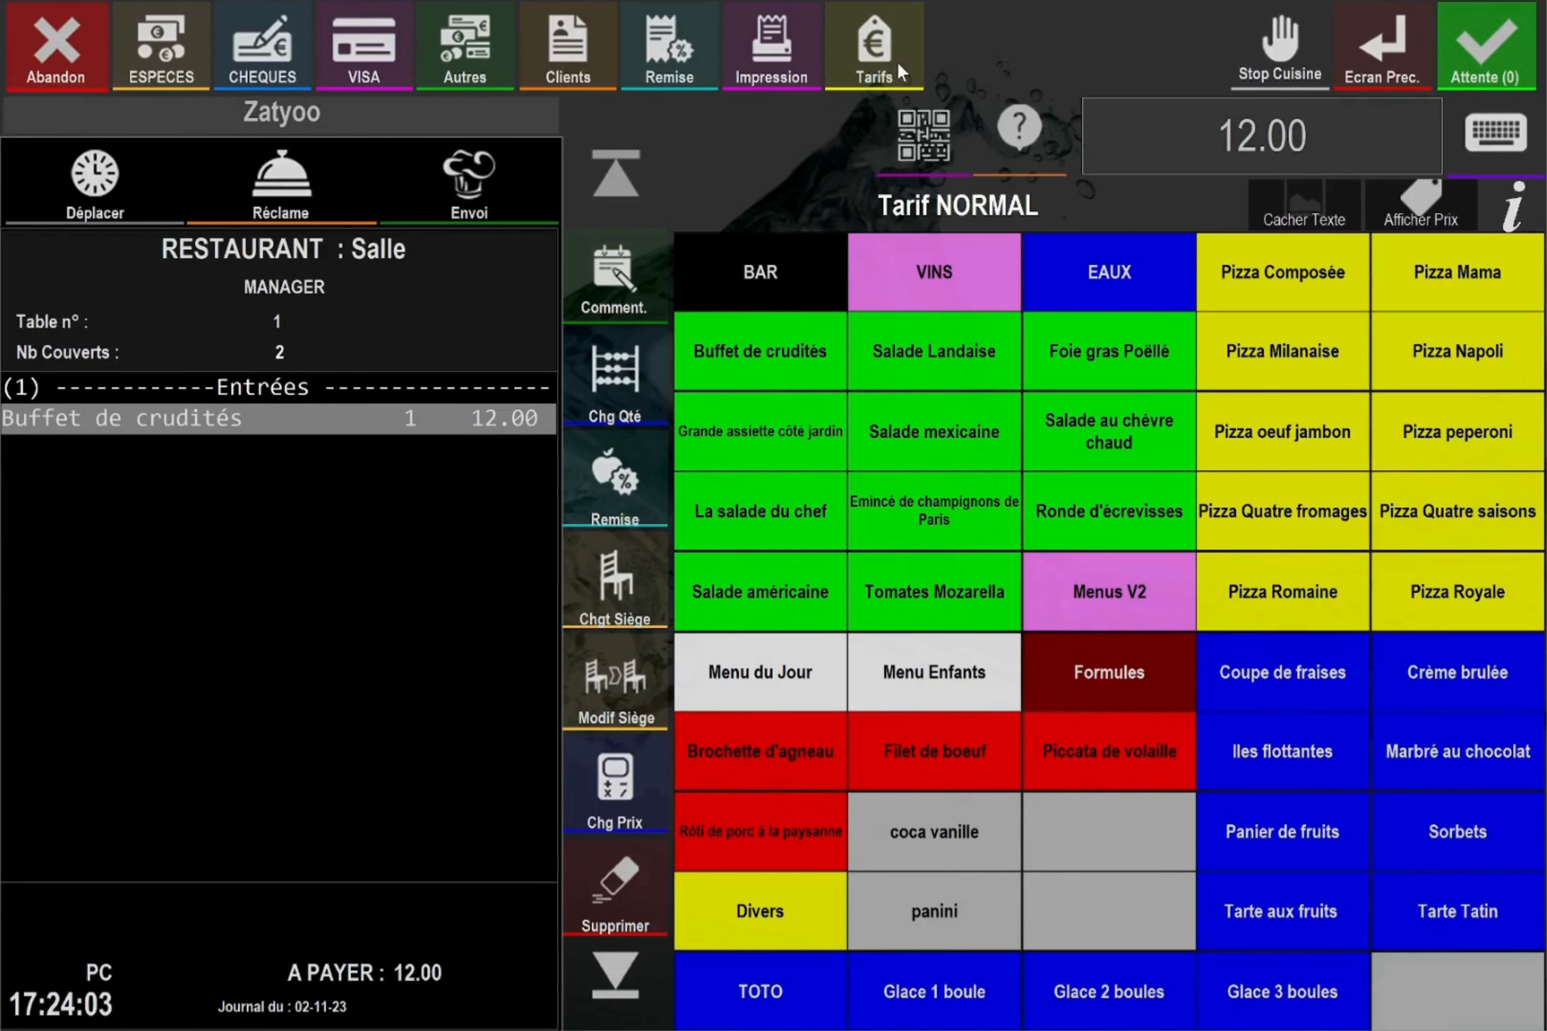
click(912, 53)
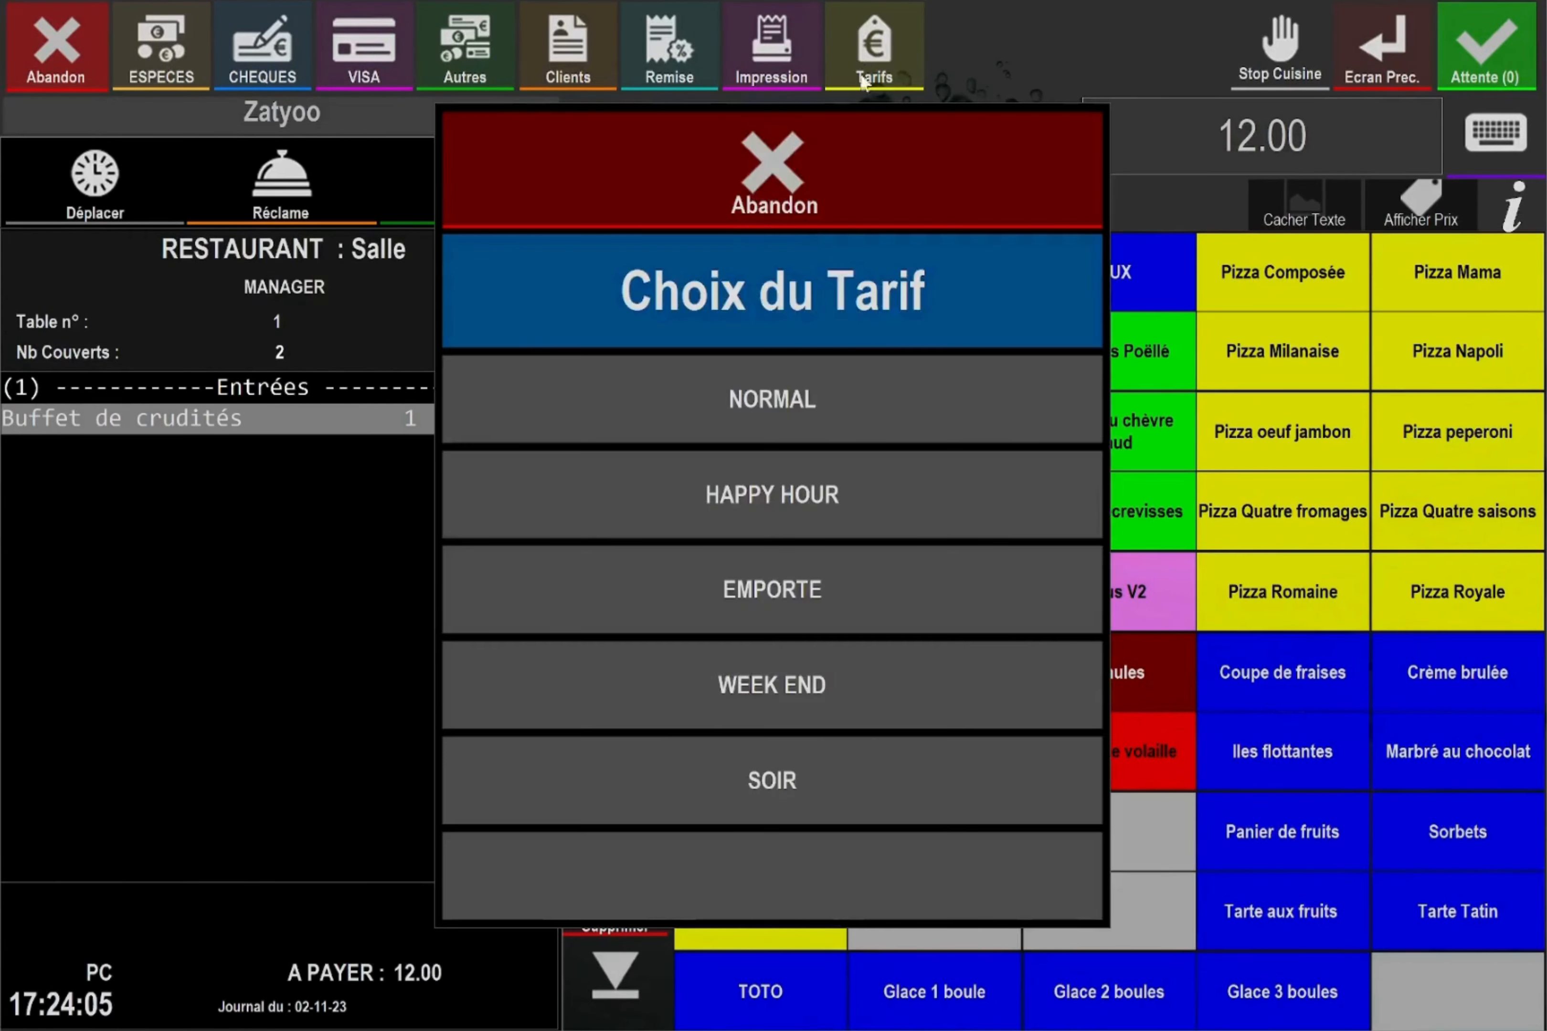
click(804, 490)
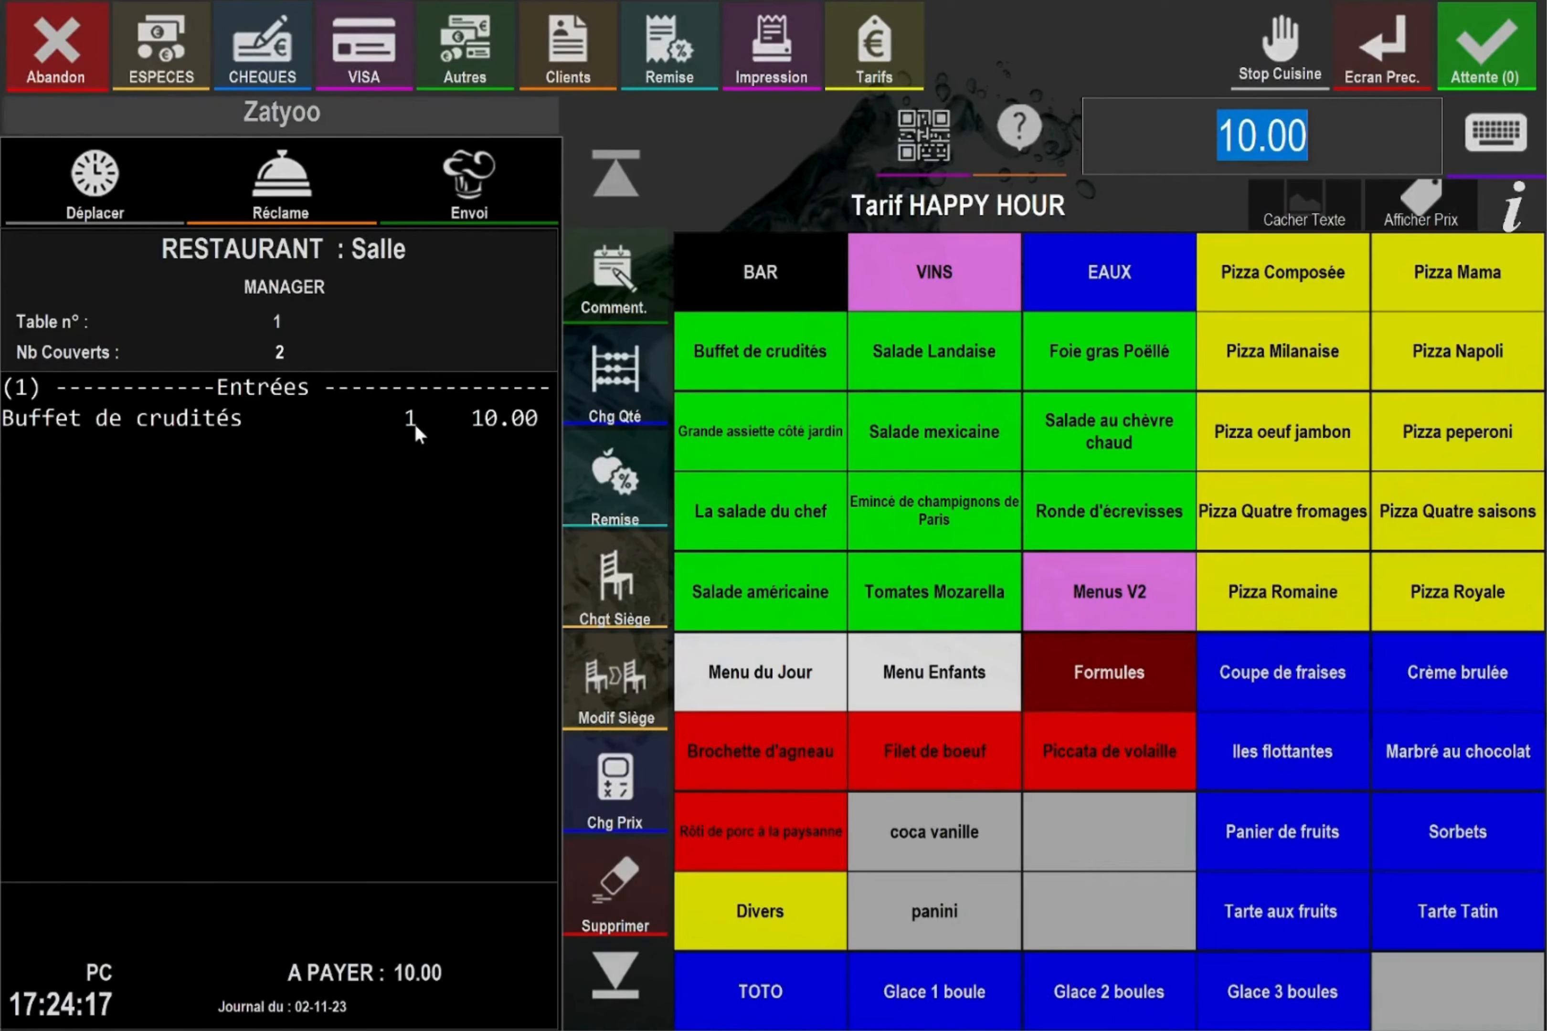
Abandon the changes made to the table's note and return to the main menu.
click(66, 40)
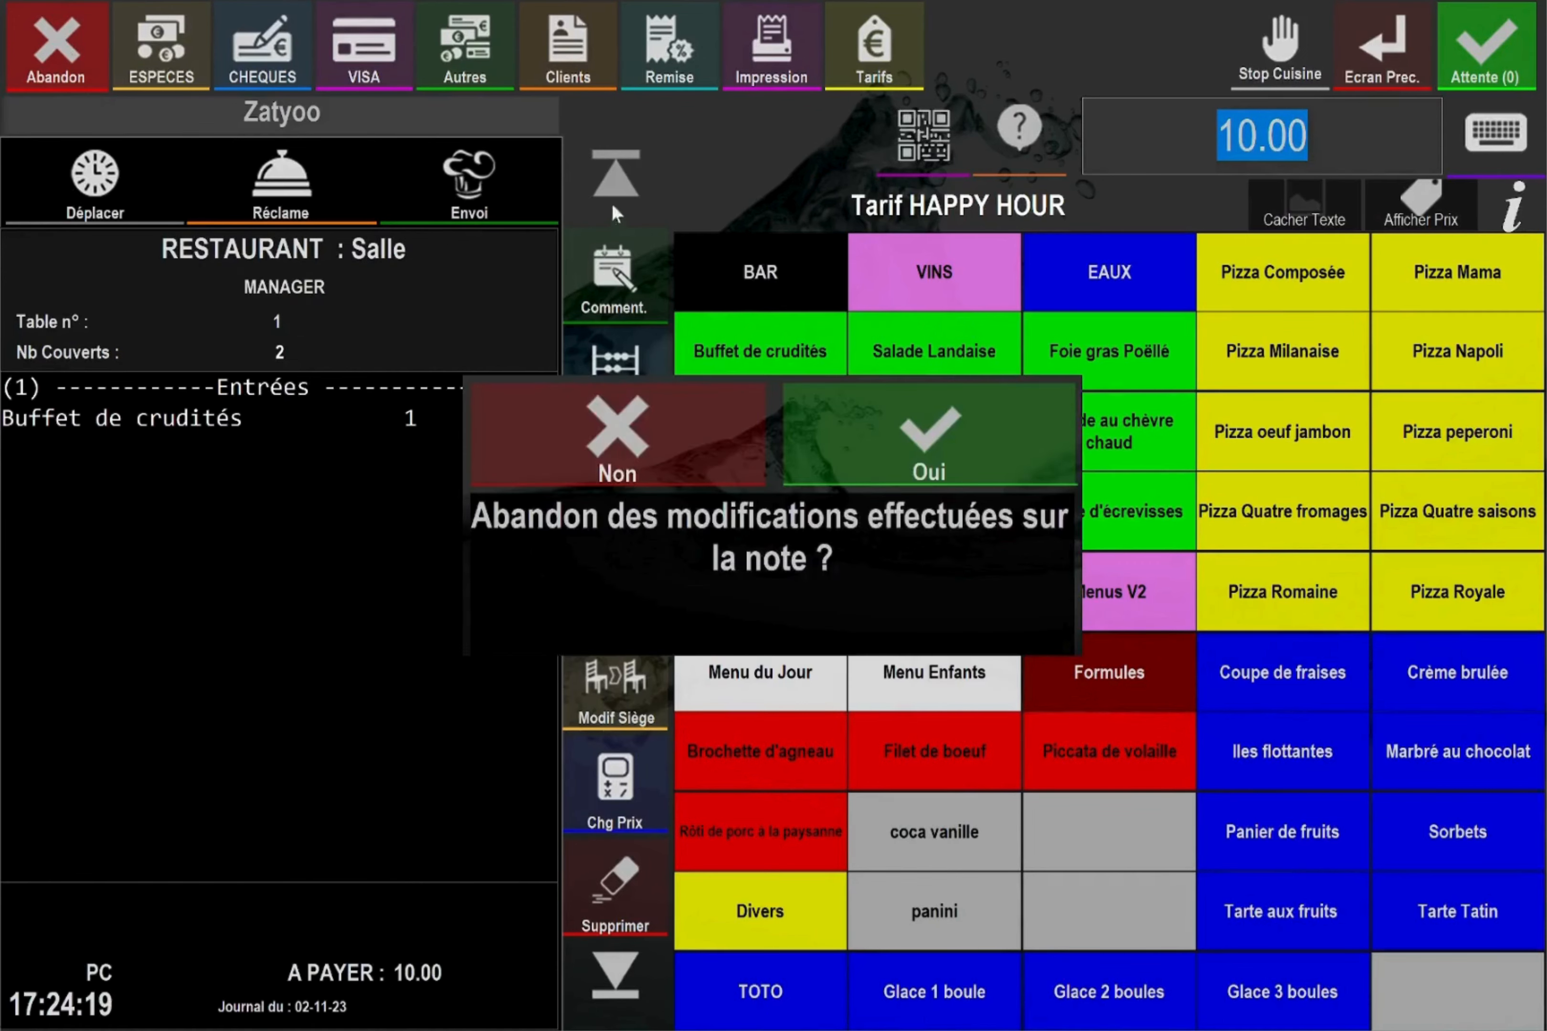
click(946, 444)
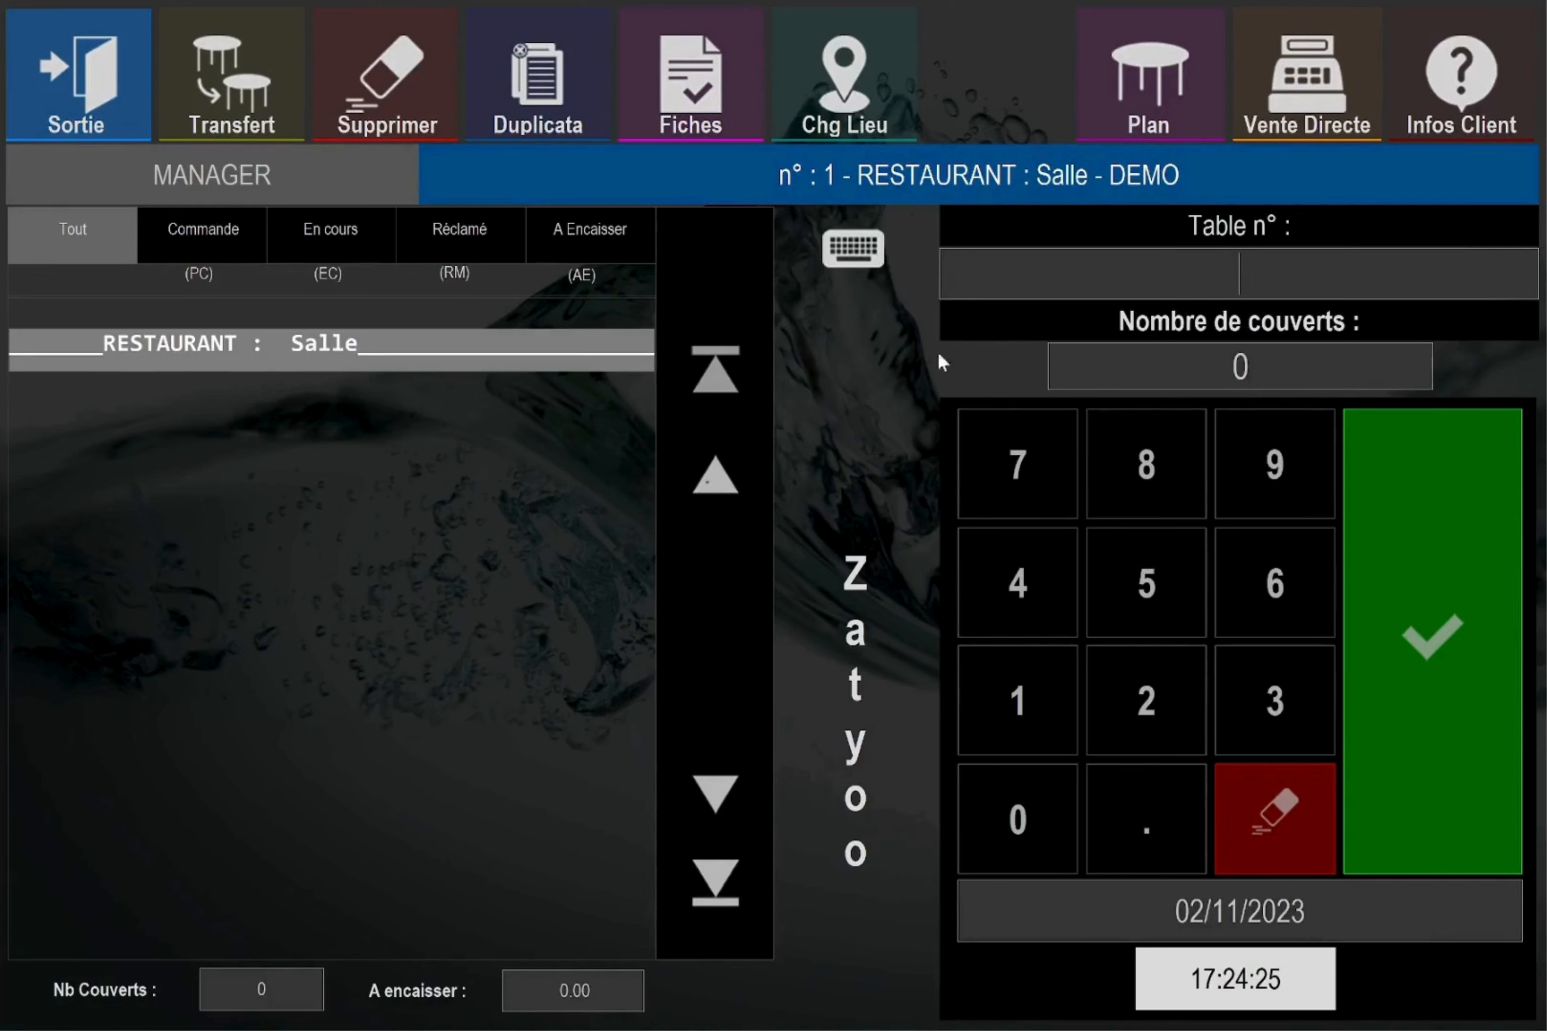
click(110, 127)
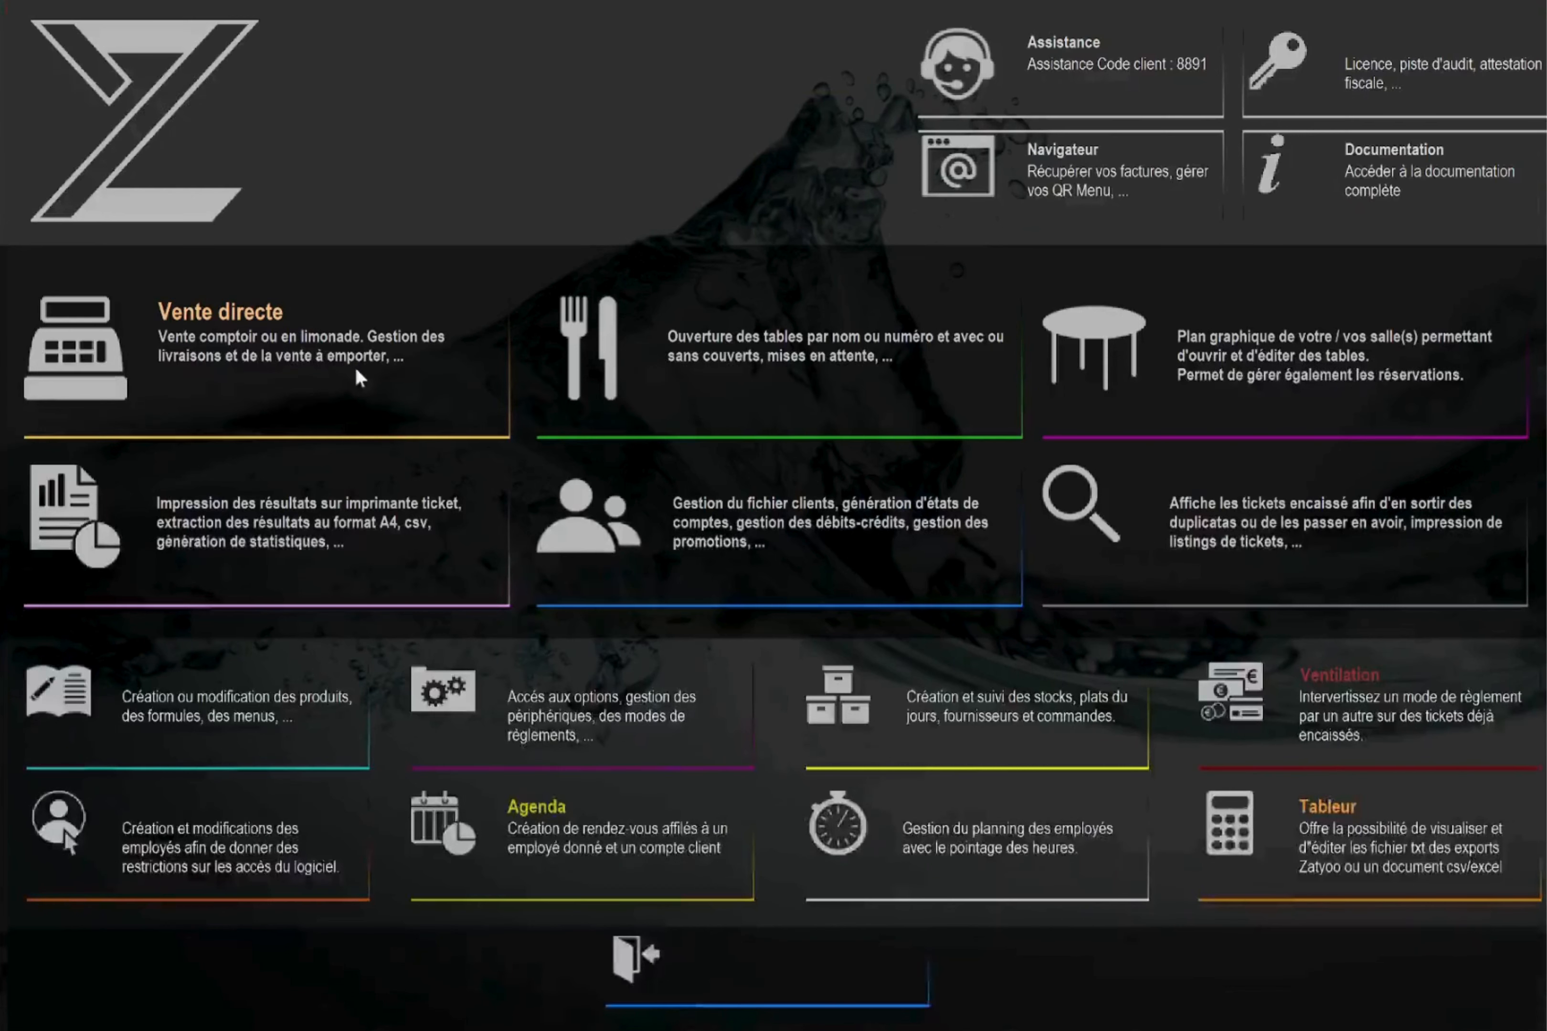
Enter the access code for the settings and open the hourly tariffs of the RESTAURANT point of sale.
click(503, 713)
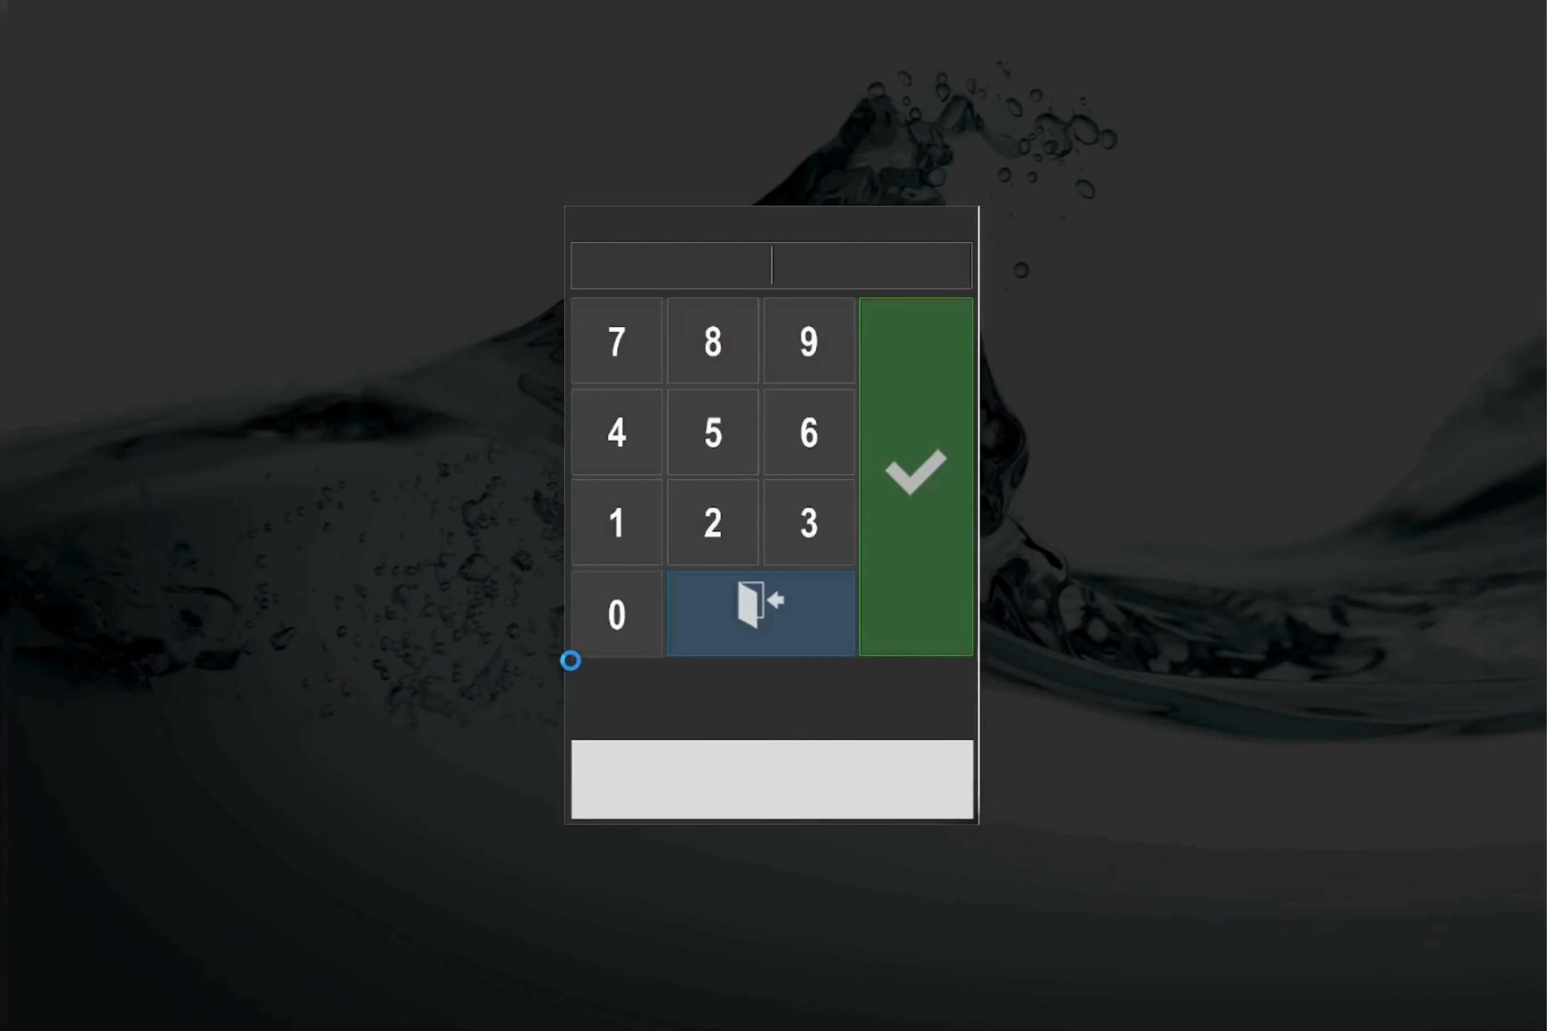
text(****)
key(Return)
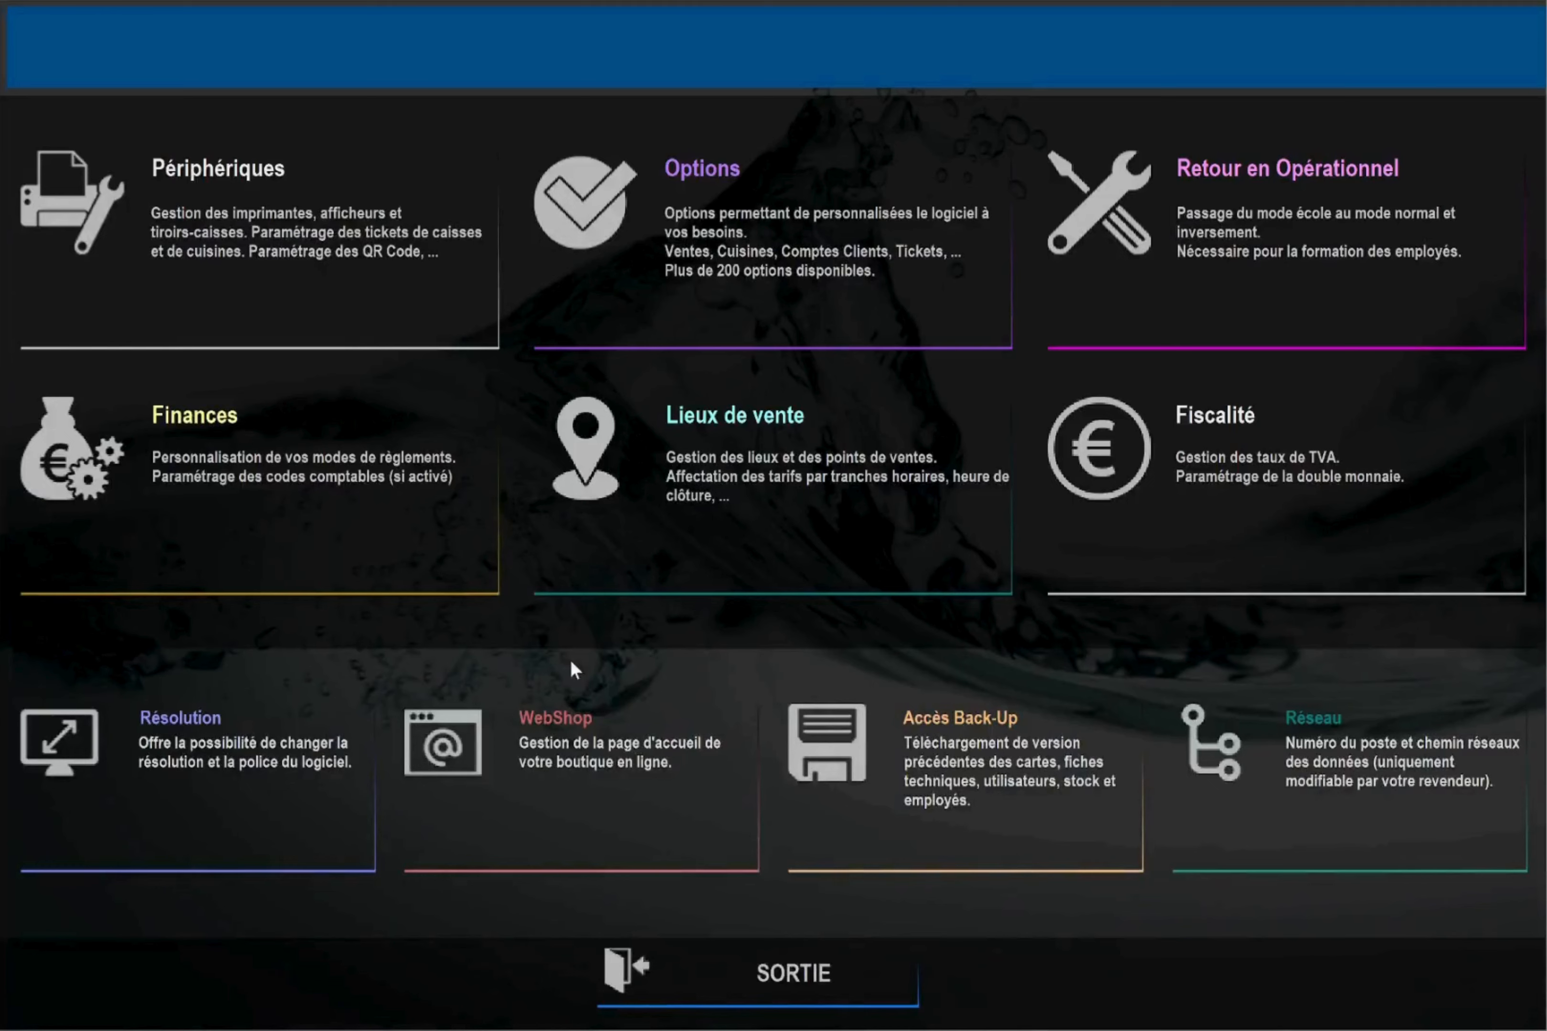
click(788, 438)
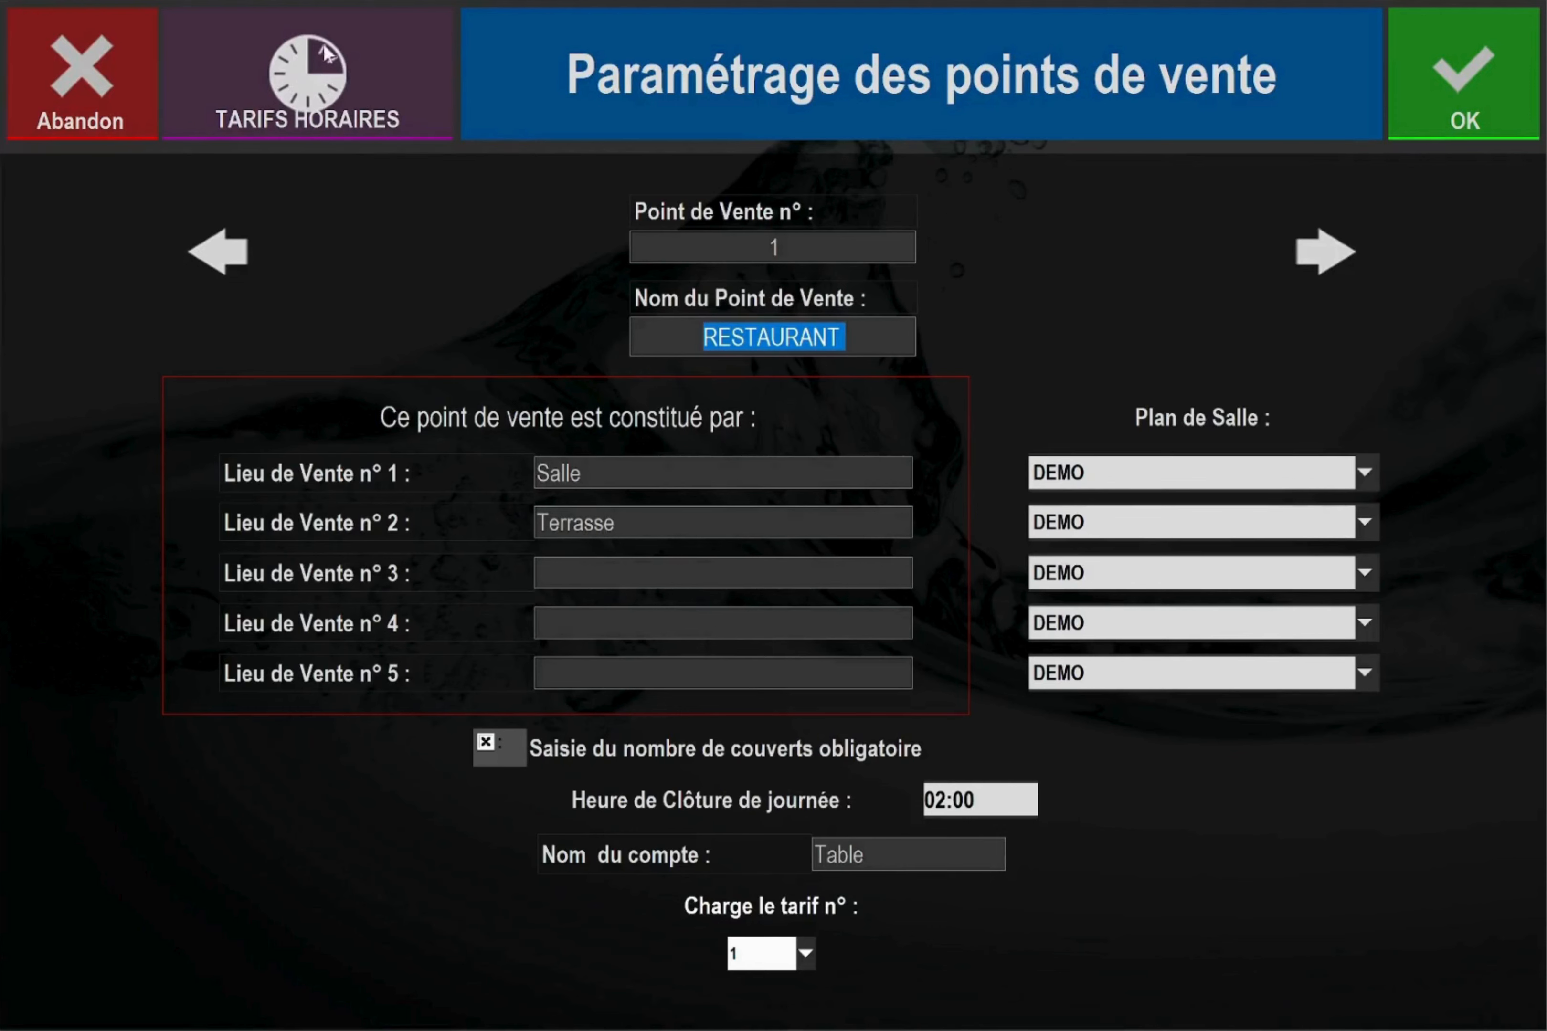
click(315, 78)
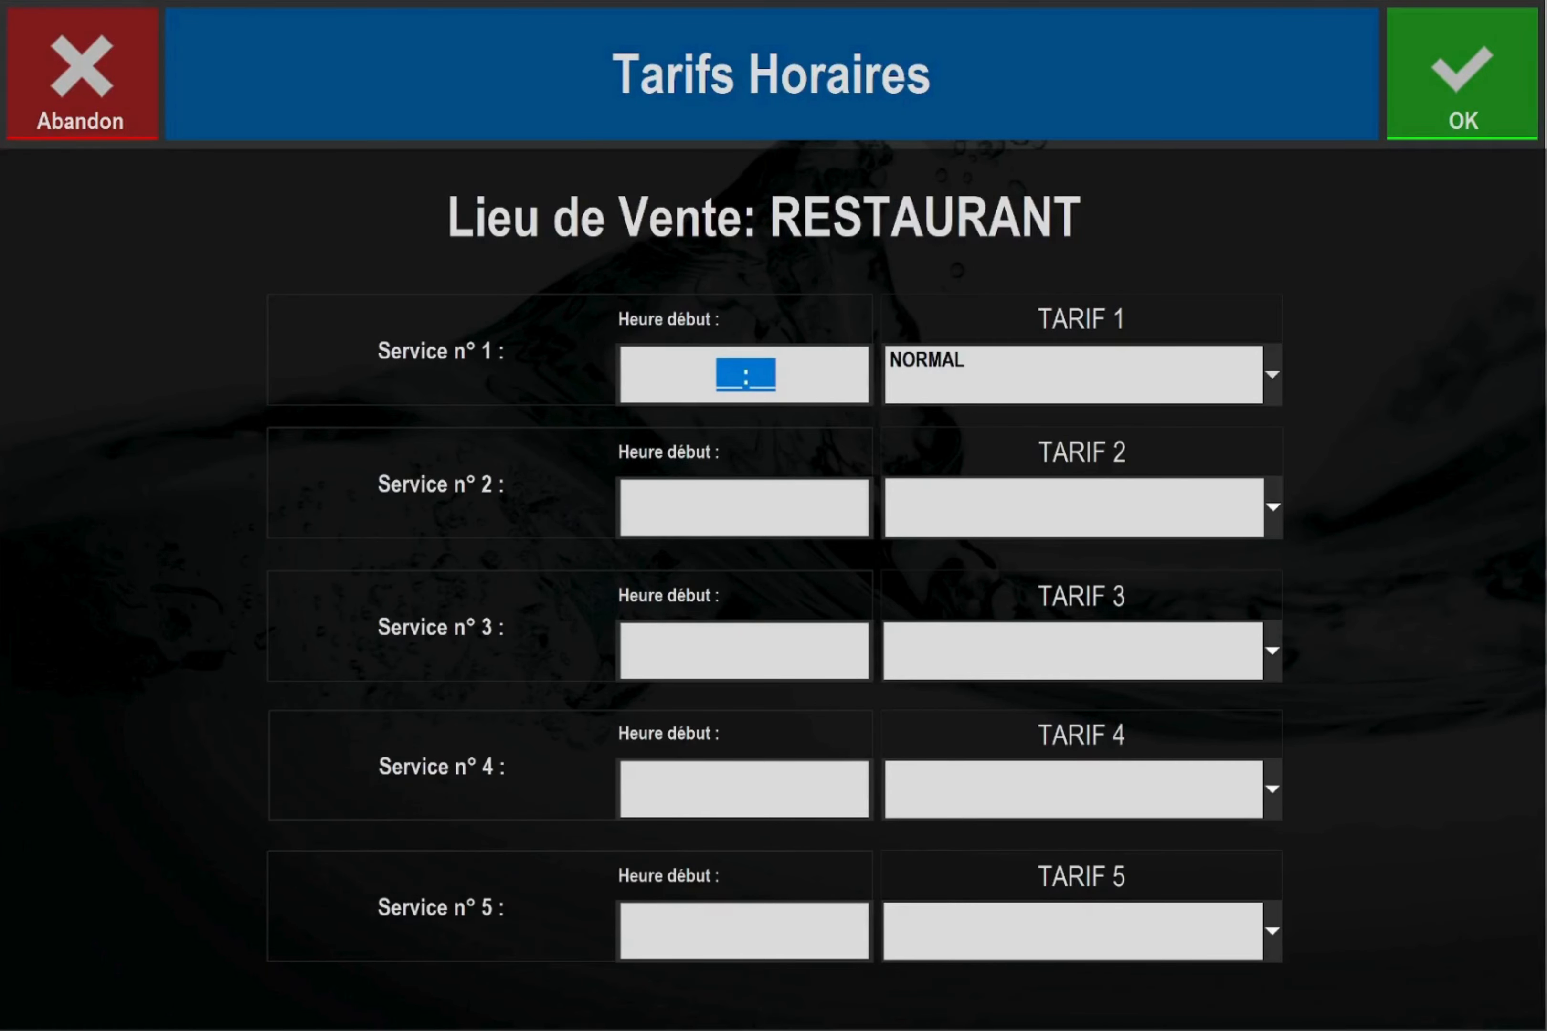
Set the start time of Service n° 1 to 06:00 in the hourly tariffs.
click(776, 375)
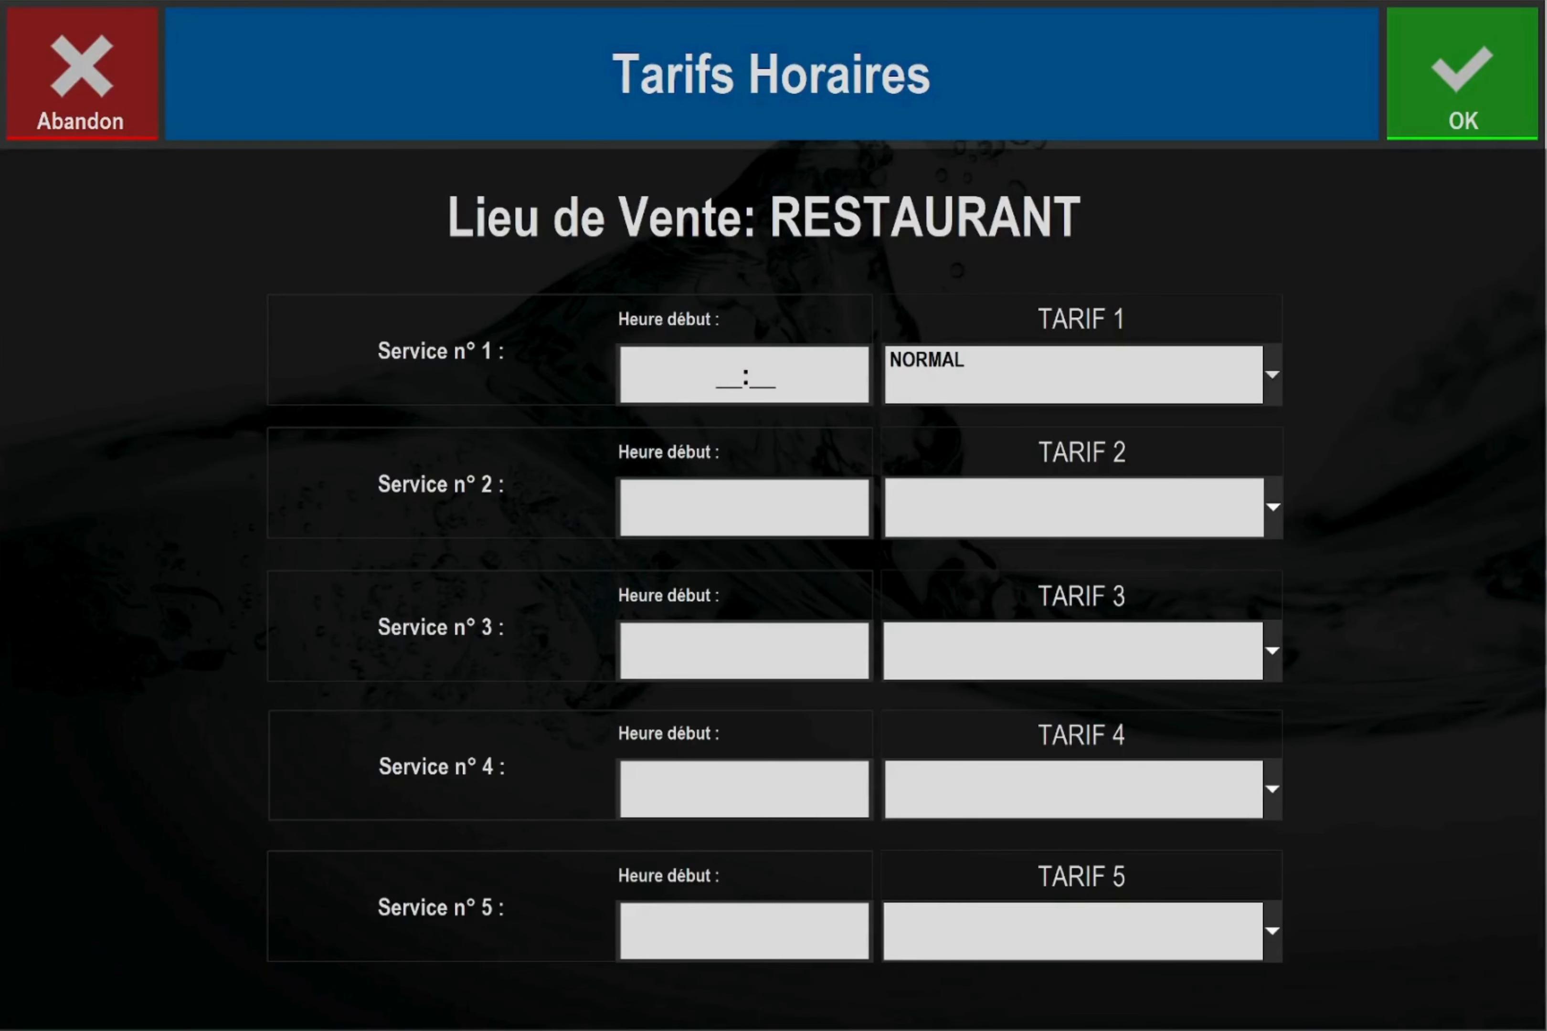
click(624, 365)
text(0600)
click(744, 508)
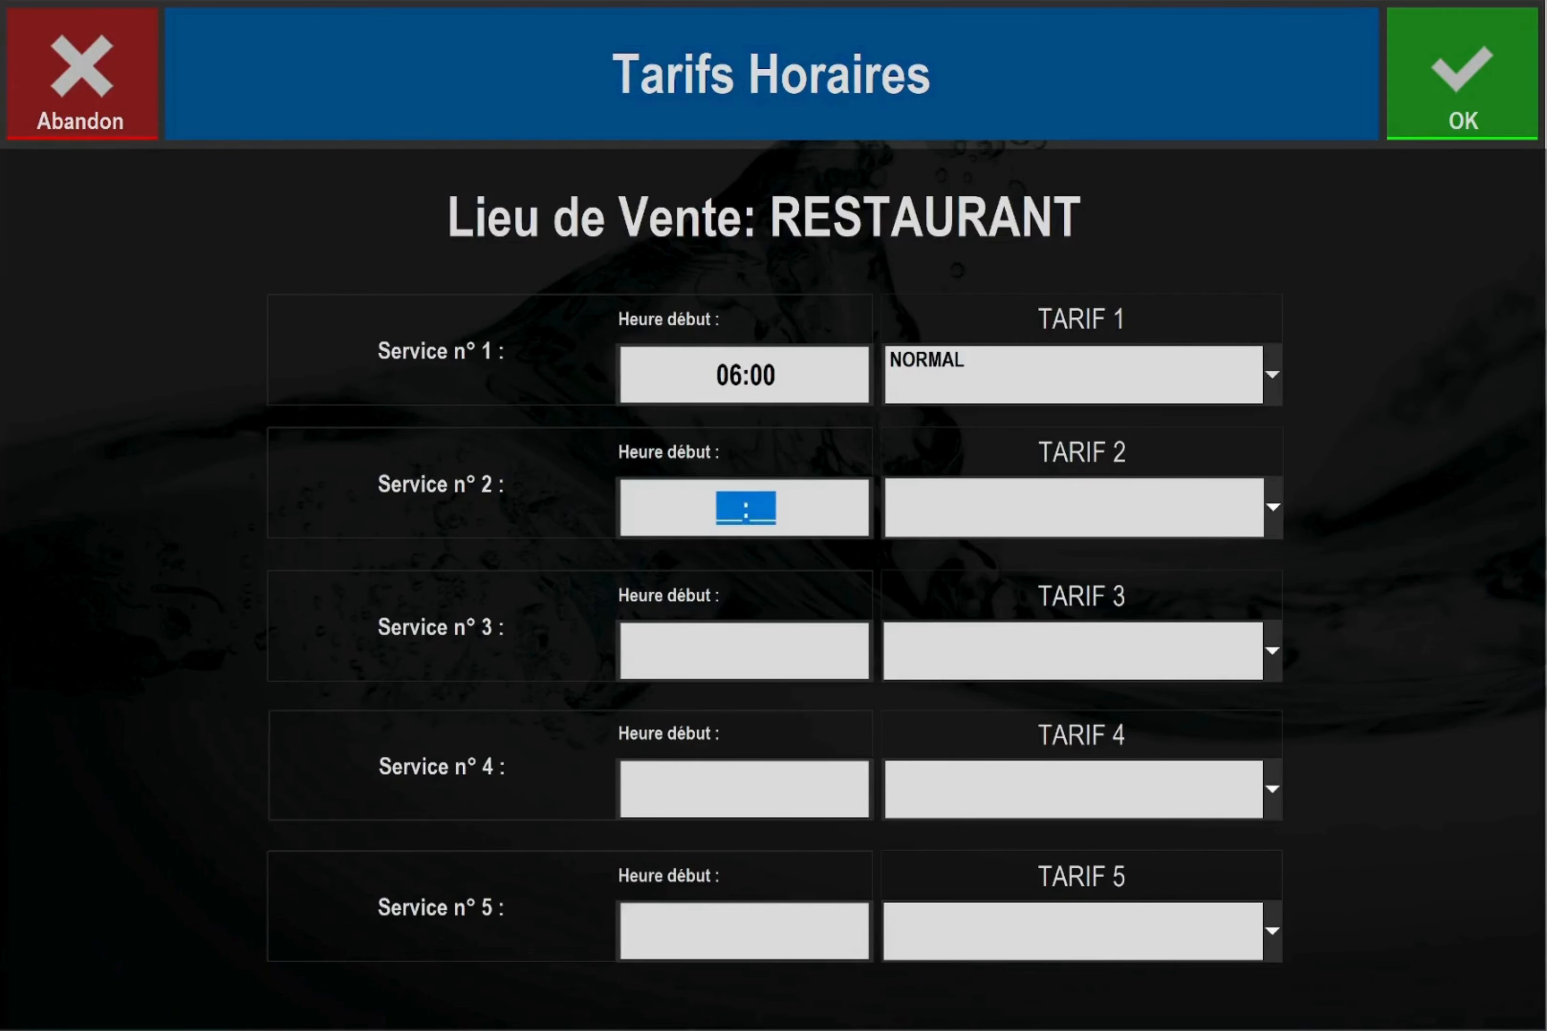